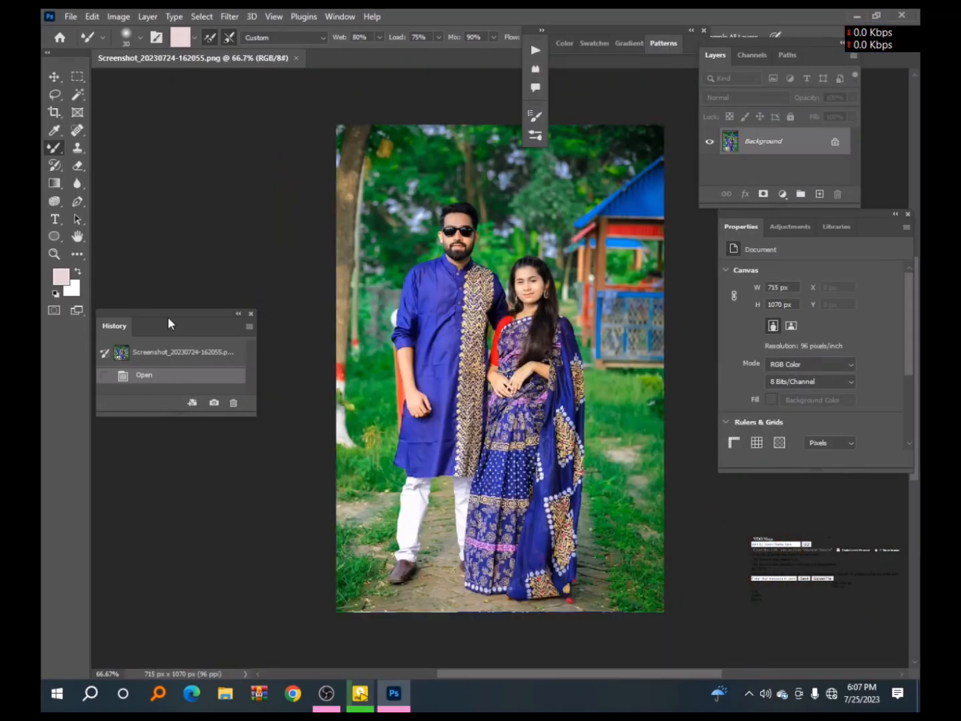
- Dock the History panel beside the tools, collapsed to an icon, and move the floating Layers panel clear of the photo
drag(171, 313, 93, 356)
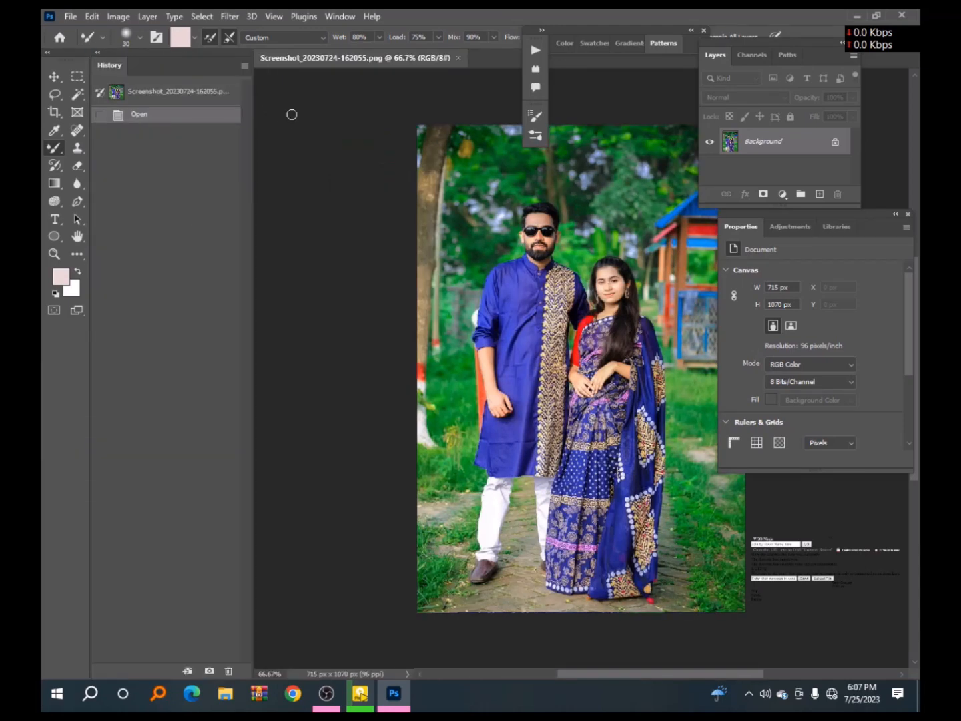
click(292, 115)
click(244, 65)
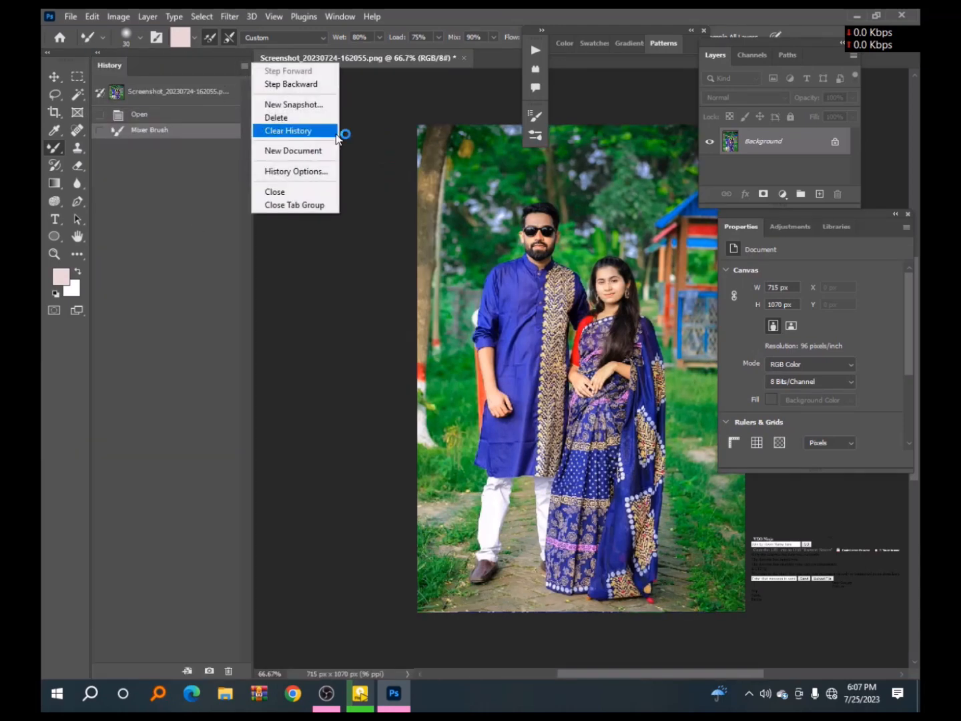
click(336, 132)
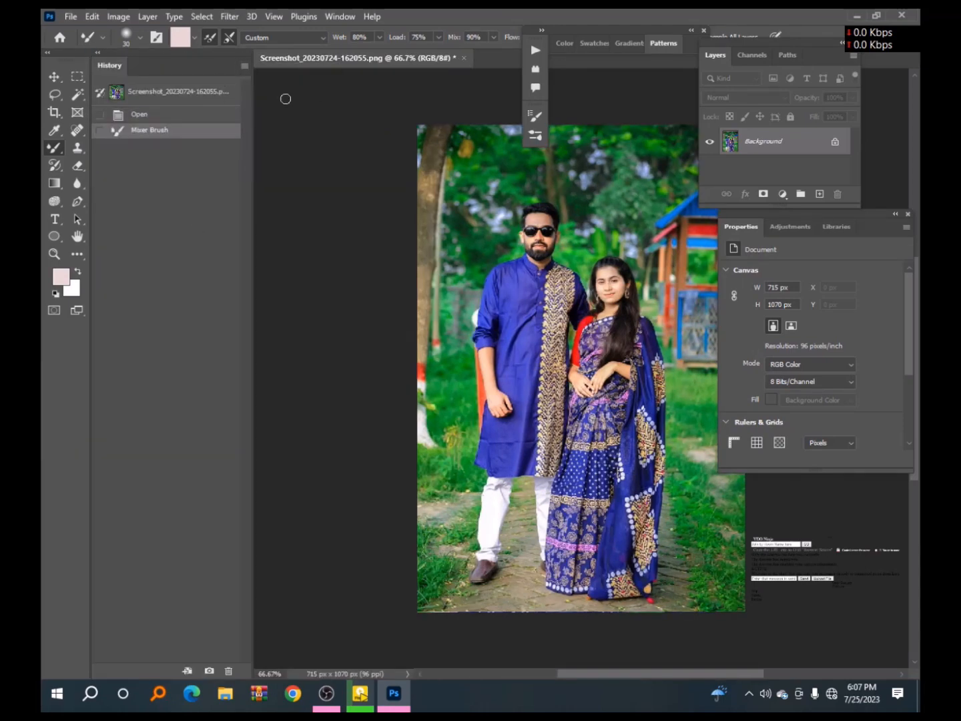
click(99, 53)
drag(827, 73, 887, 57)
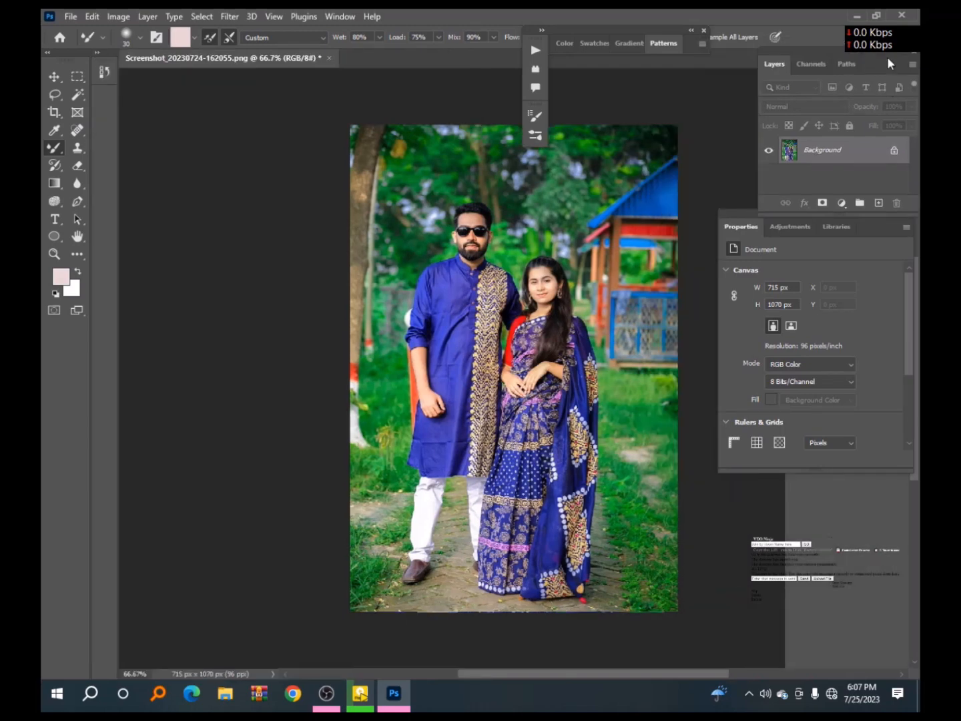
- Duplicate the Background layer as "Background copy" in the same document
right_click(826, 149)
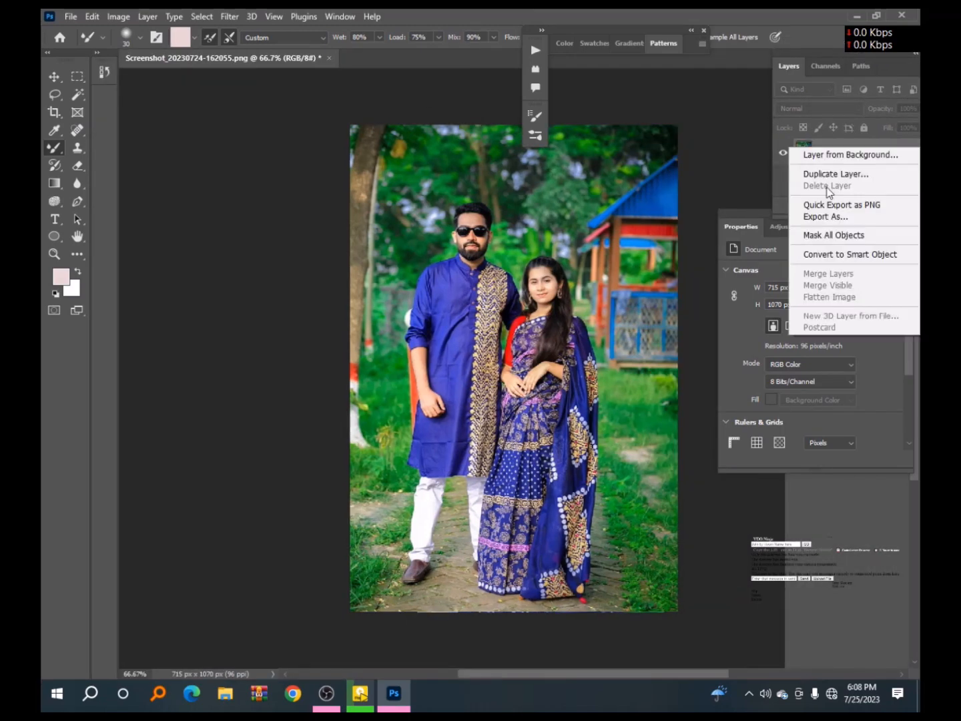
click(829, 173)
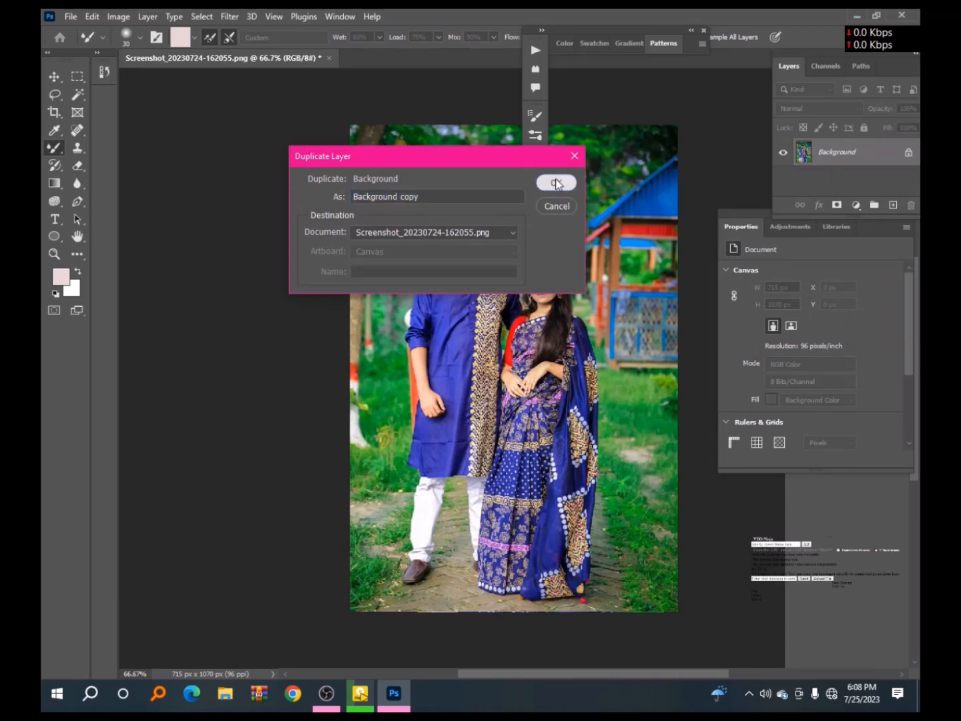
click(555, 182)
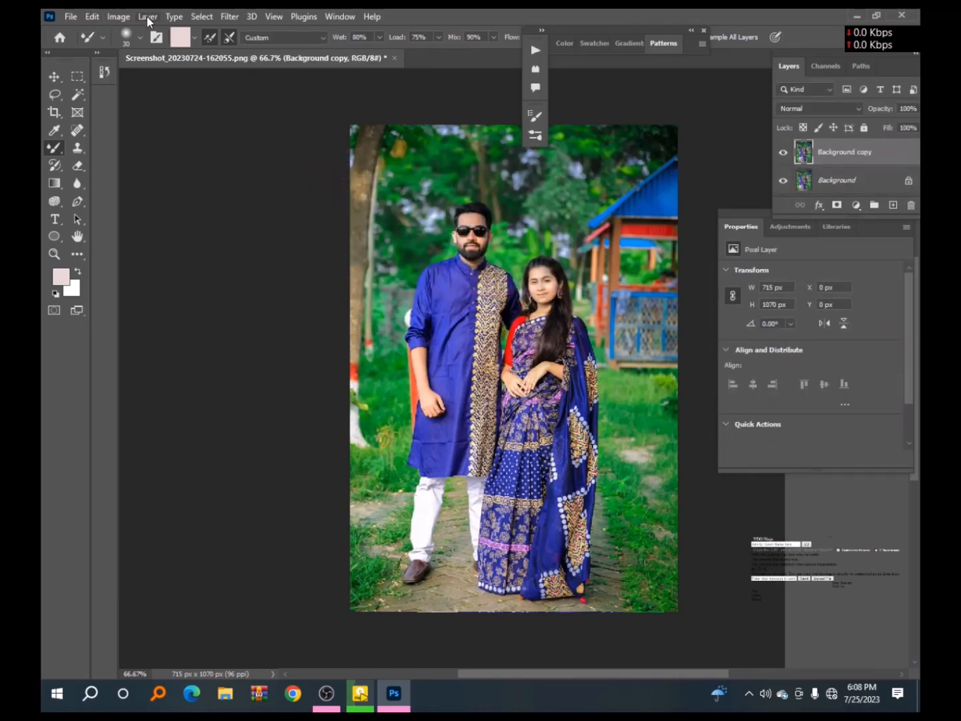
- Apply the Camera Raw filter to the copied layer with Exposure +0.45, Contrast -12 and Highlights -7
click(229, 16)
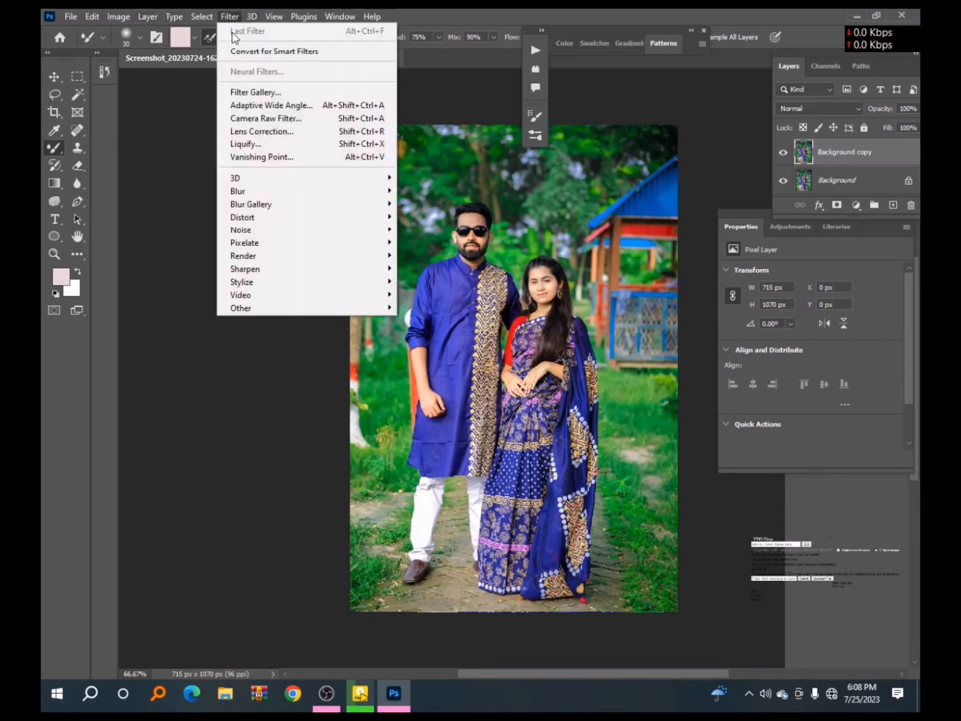
click(248, 121)
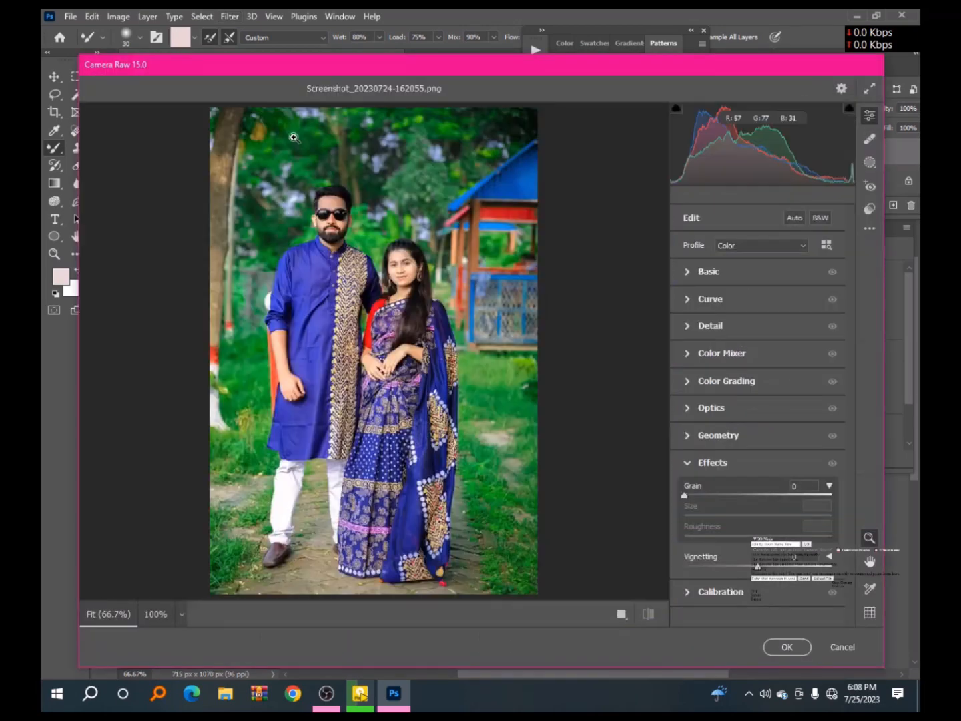
click(741, 271)
mouse_move(758, 380)
mouse_down()
mouse_move(767, 383)
mouse_move(748, 401)
mouse_up()
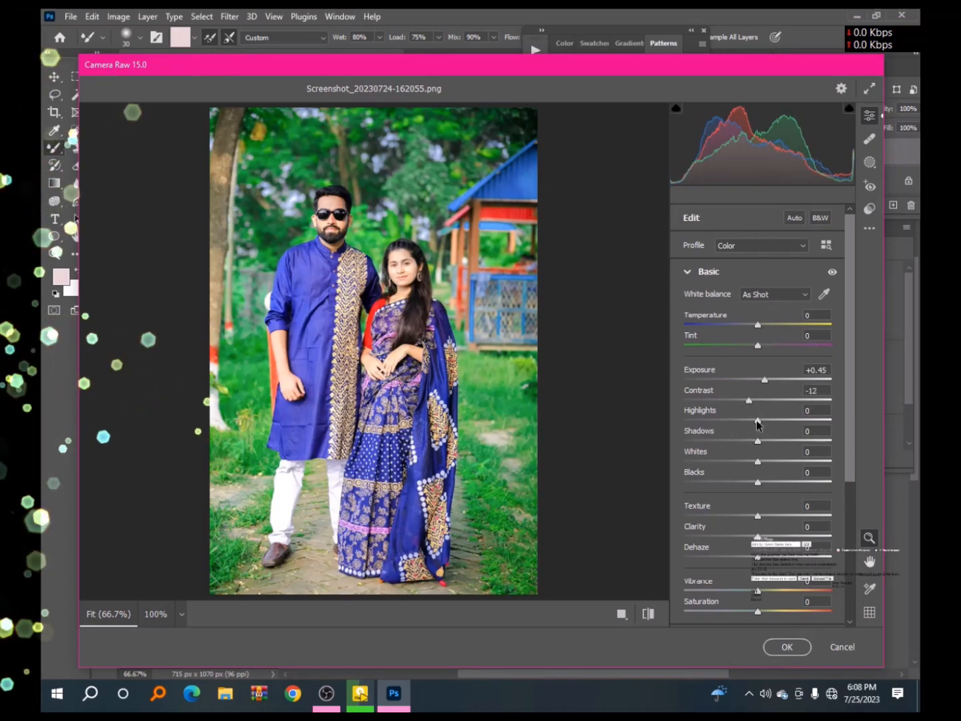
drag(758, 420, 752, 430)
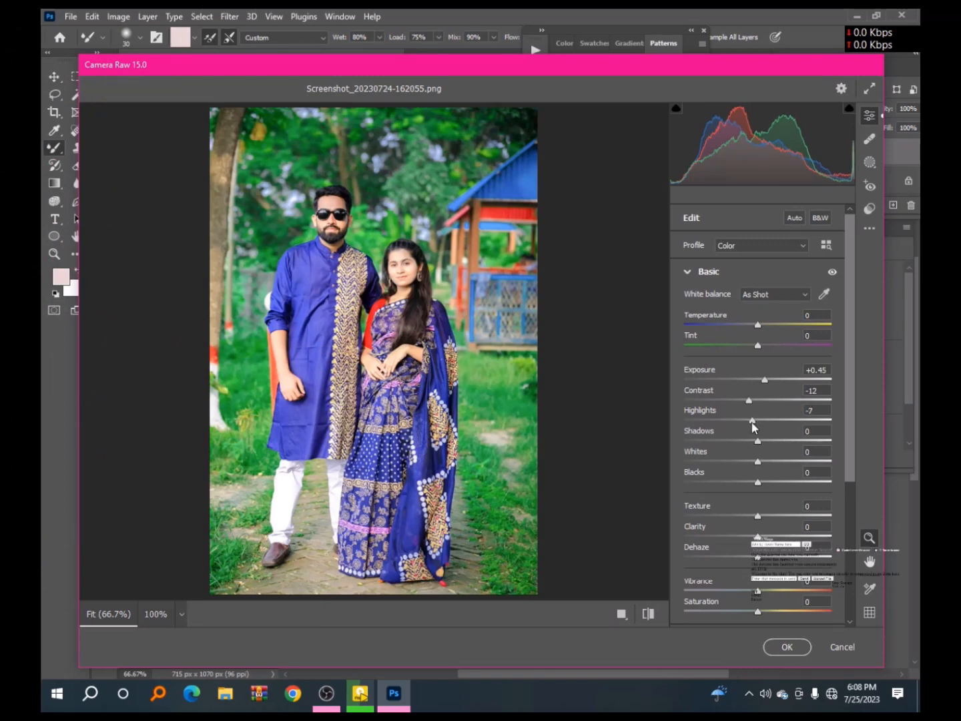
- Set the basic tonal values to Shadows +24, Whites +18 and Blacks +36
drag(758, 440, 771, 461)
scroll(767, 465, down, 2)
scroll(744, 401, down, 2)
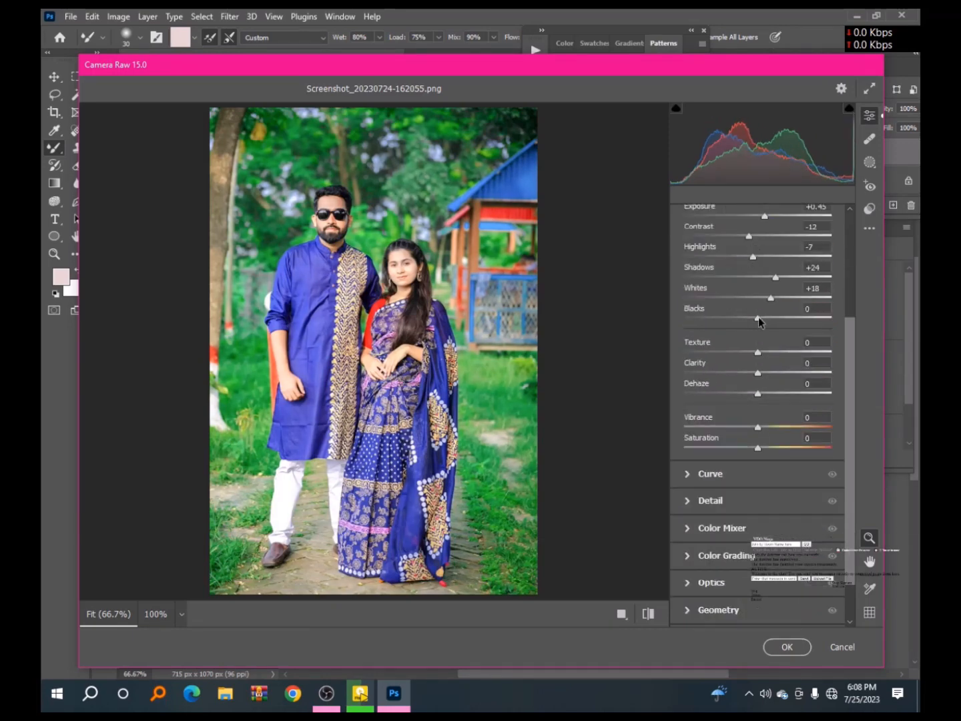
drag(758, 322, 784, 320)
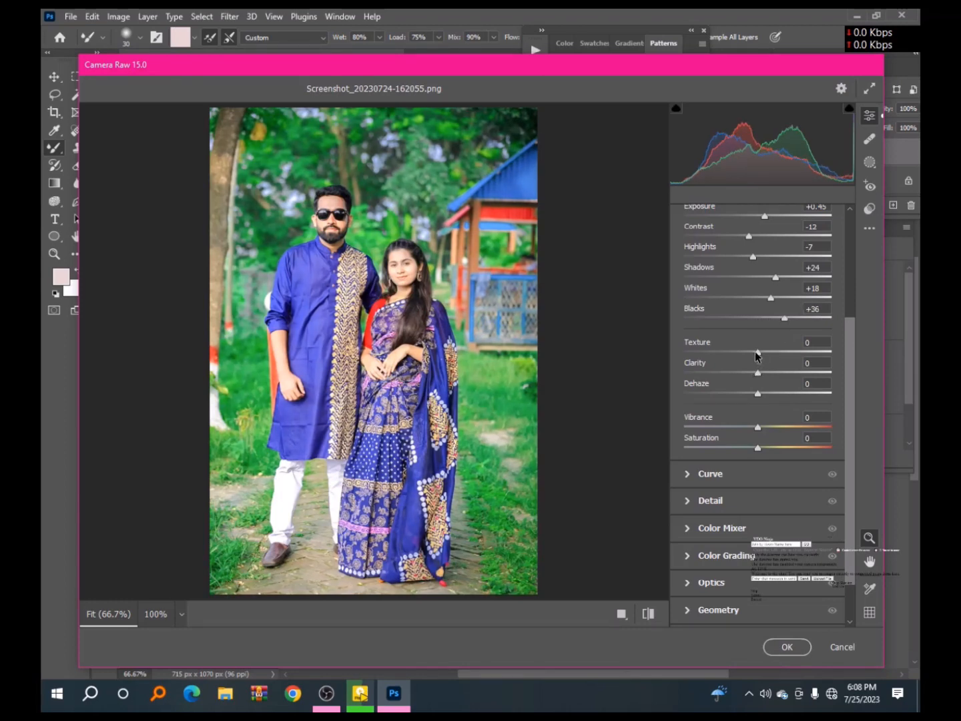
- Adjust the greens in the Color Mixer to Hue -100, Saturation +96 and Luminance +33
scroll(757, 356, down, 2)
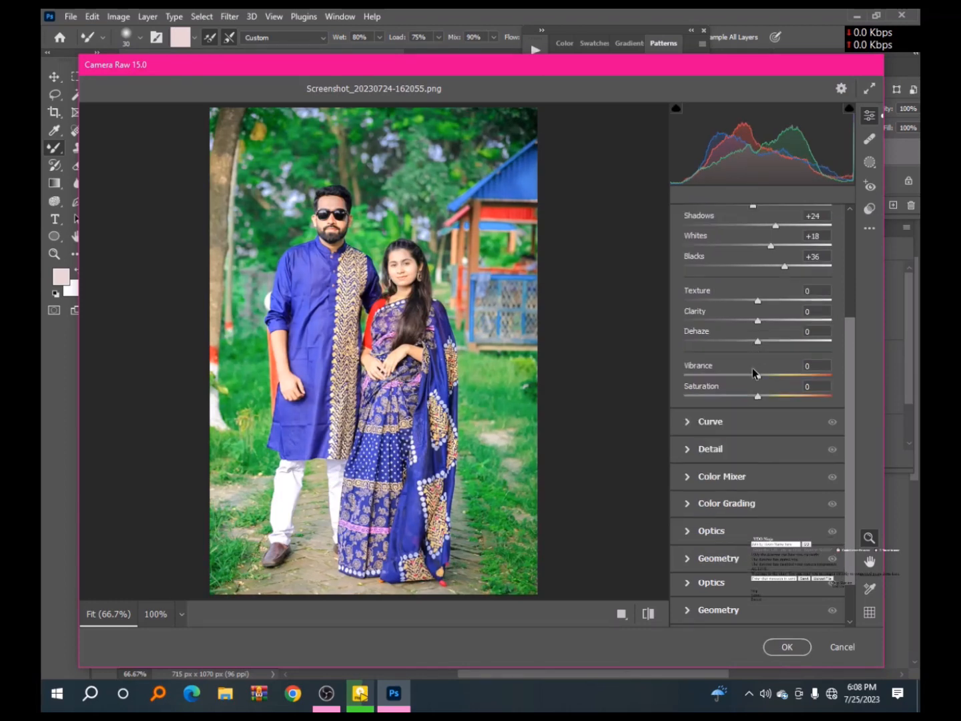
click(728, 423)
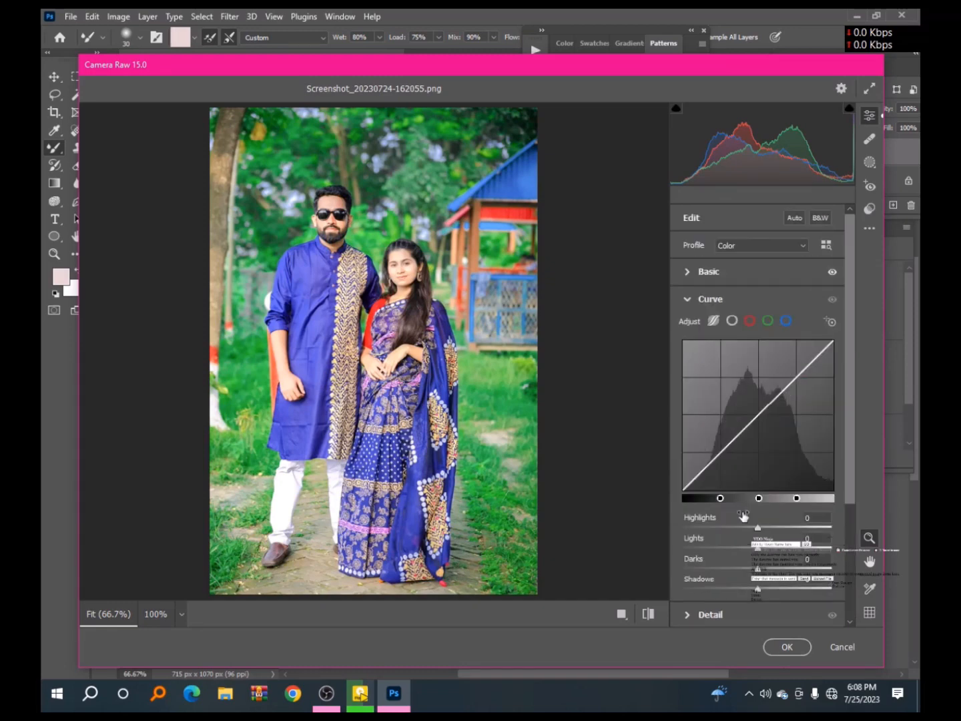
scroll(743, 542, down, 2)
scroll(742, 542, down, 2)
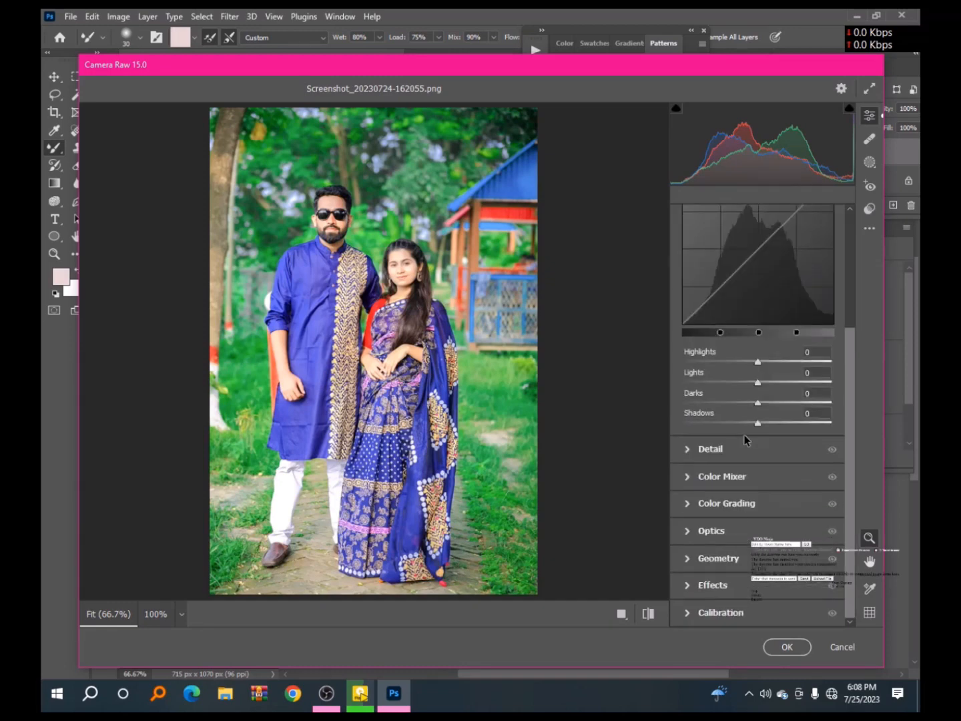
click(747, 480)
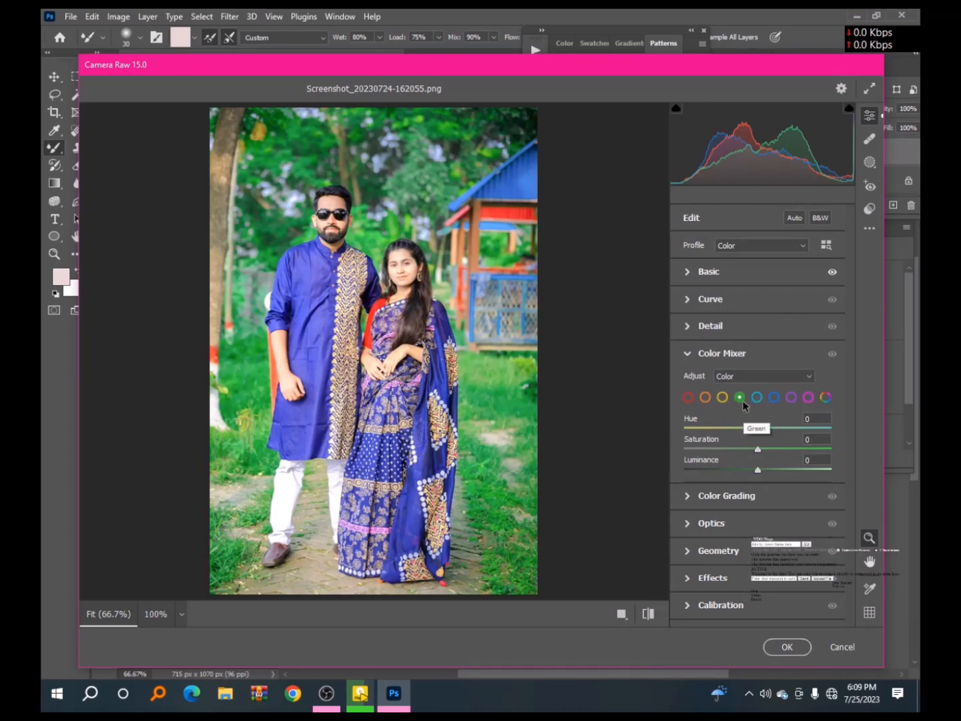
drag(756, 429, 676, 422)
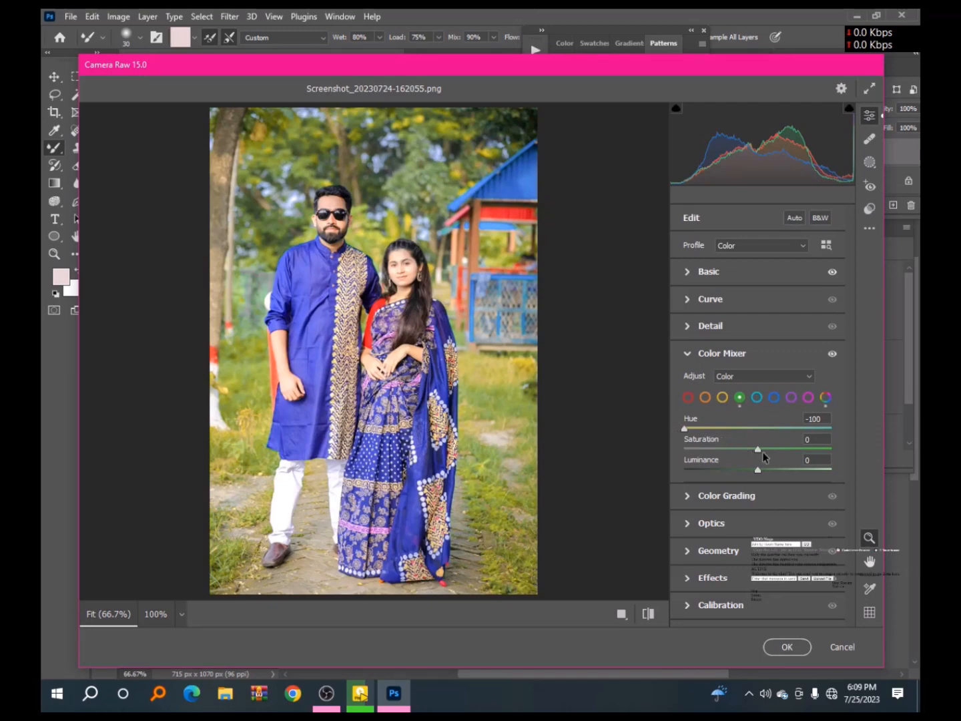
drag(754, 452, 828, 449)
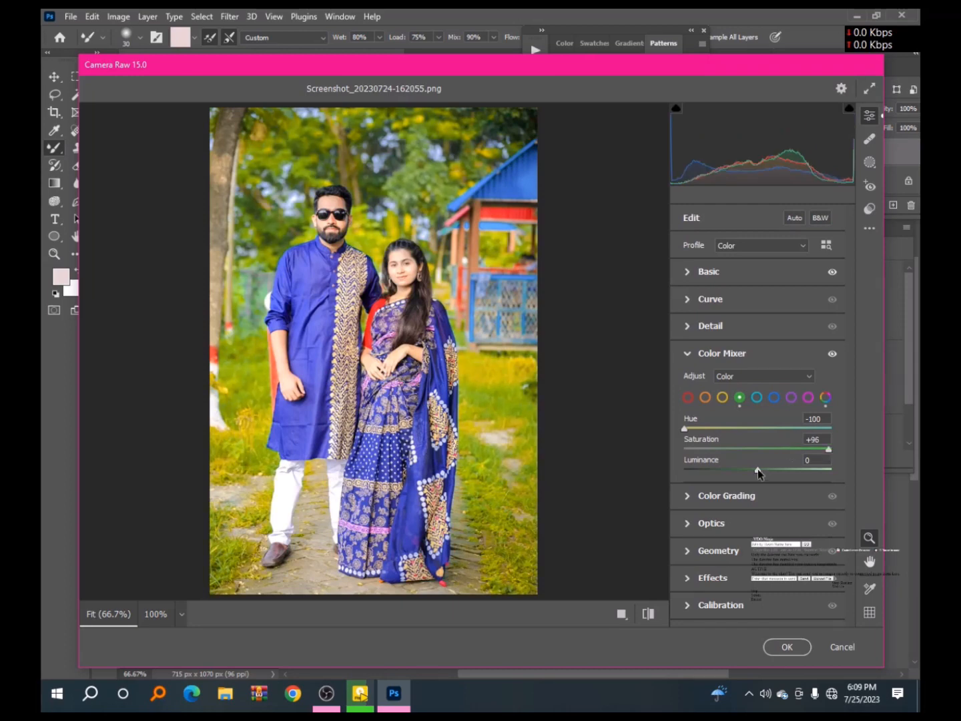
drag(758, 470, 782, 470)
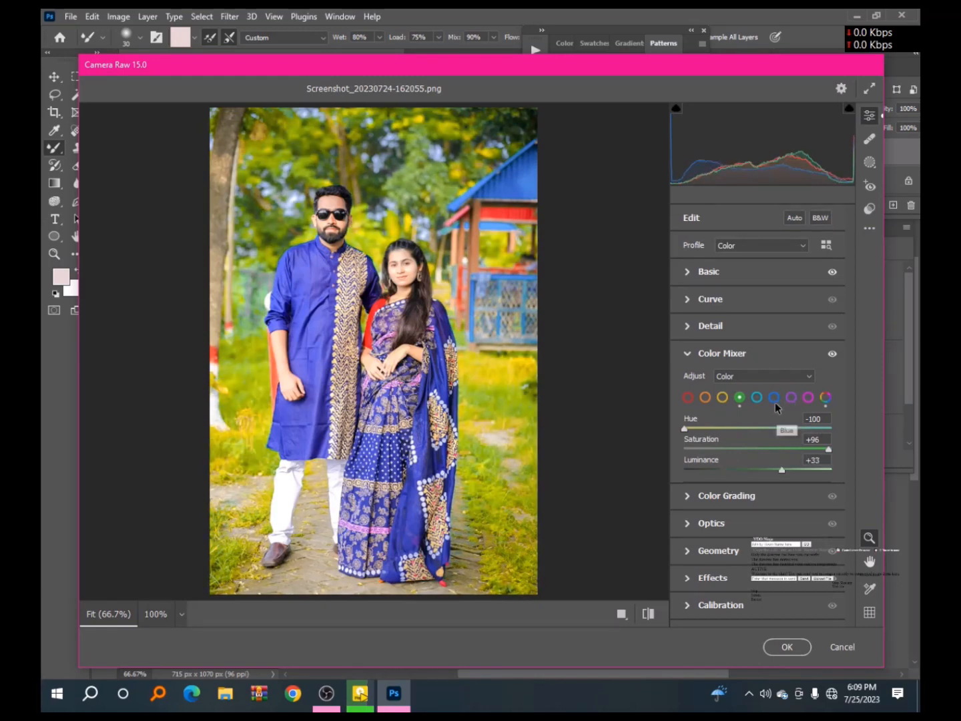
- Adjust the blues in the Color Mixer to Hue -3, Saturation +40 and Luminance -5
click(775, 402)
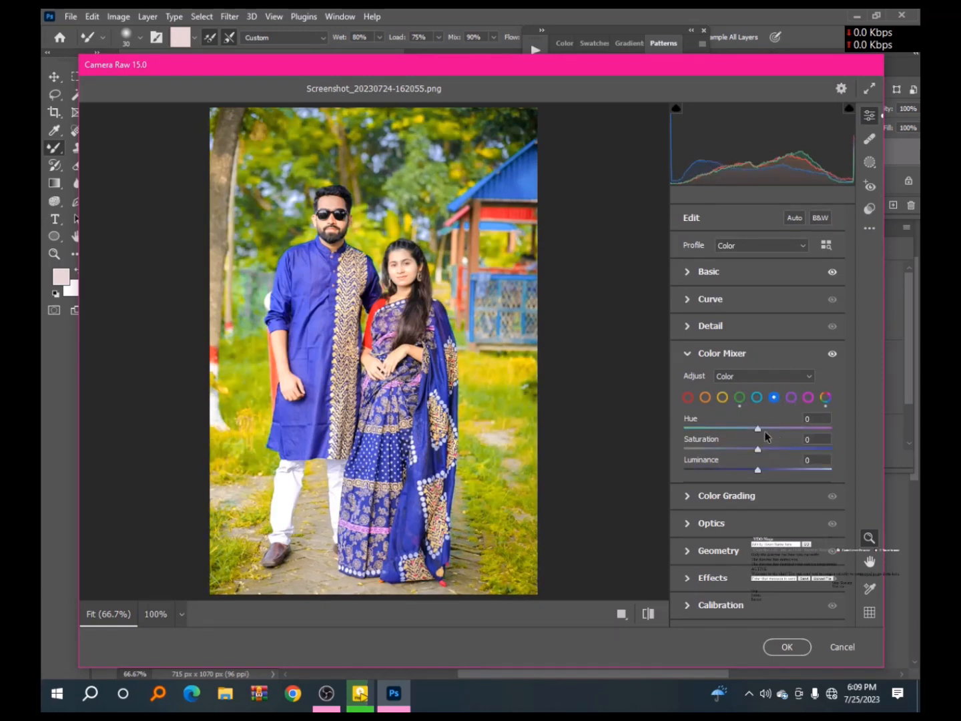
drag(765, 431, 842, 430)
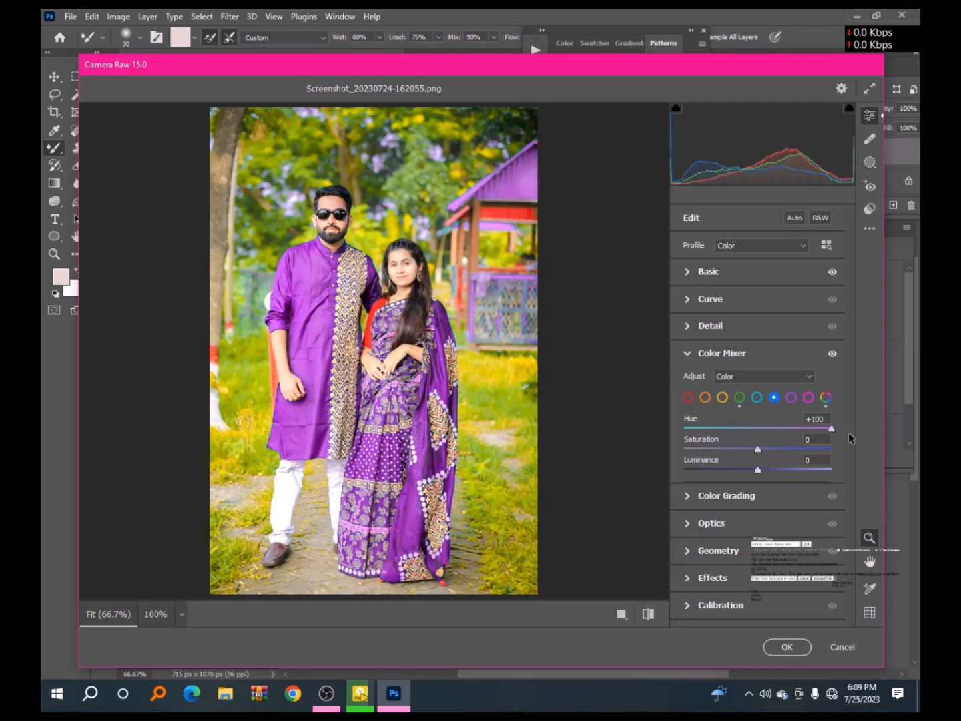
drag(848, 431, 869, 438)
drag(760, 451, 846, 454)
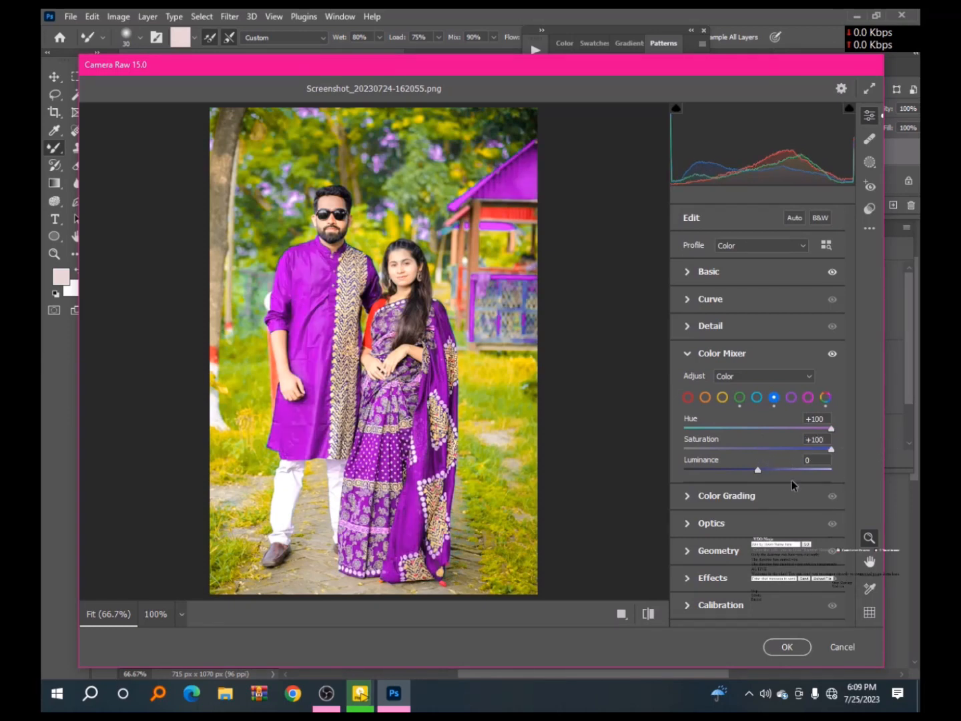
drag(795, 449, 785, 445)
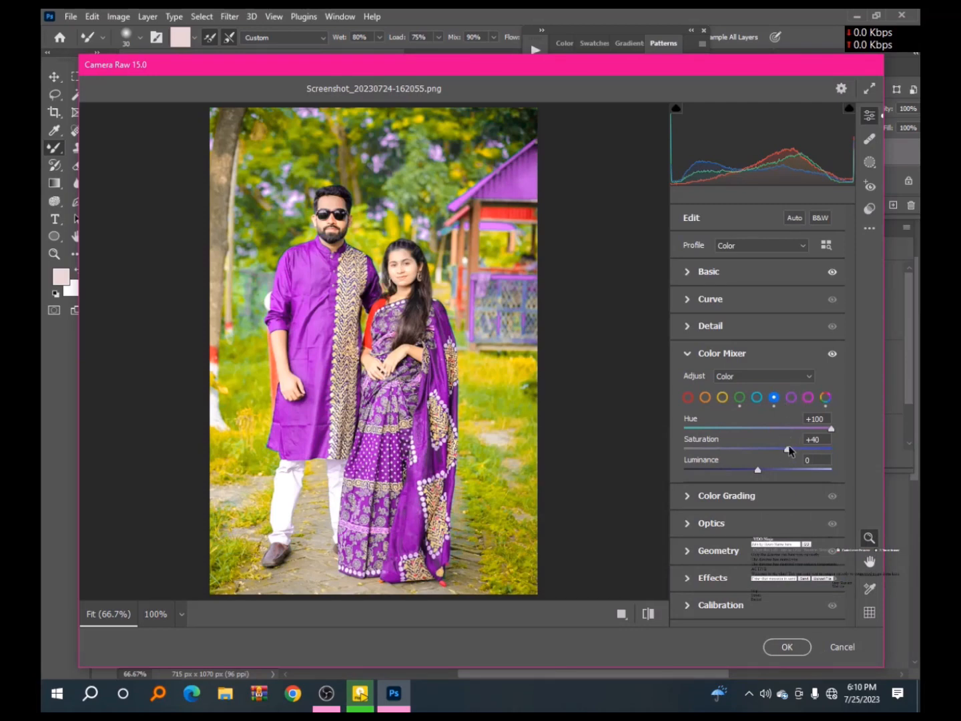
mouse_move(758, 469)
mouse_down()
mouse_move(721, 471)
mouse_move(839, 488)
mouse_move(753, 472)
mouse_up()
click(798, 428)
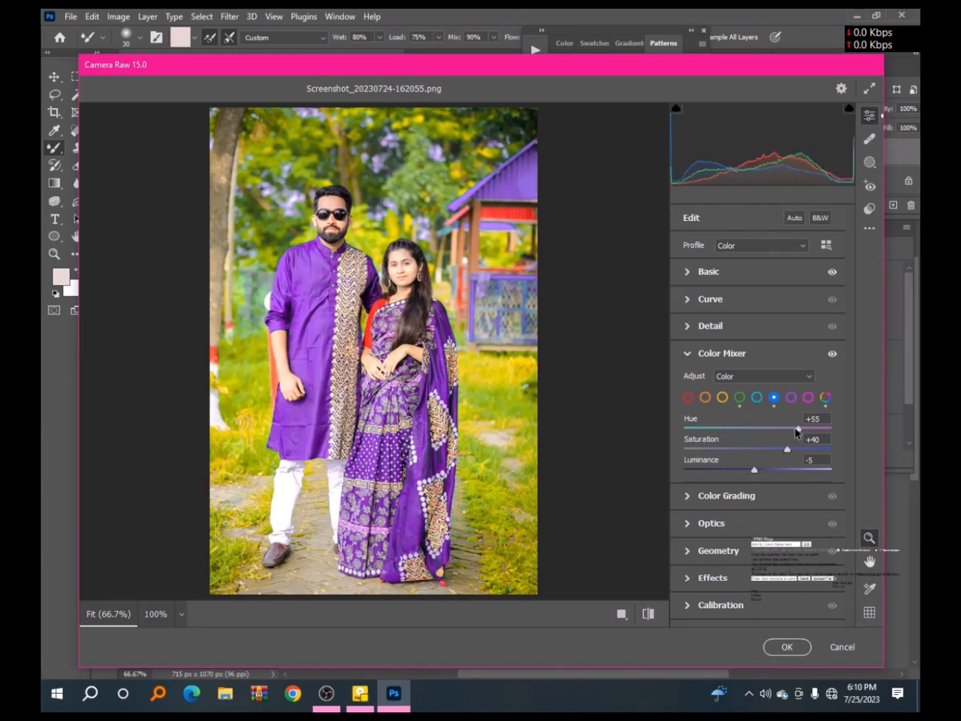
drag(796, 429, 700, 427)
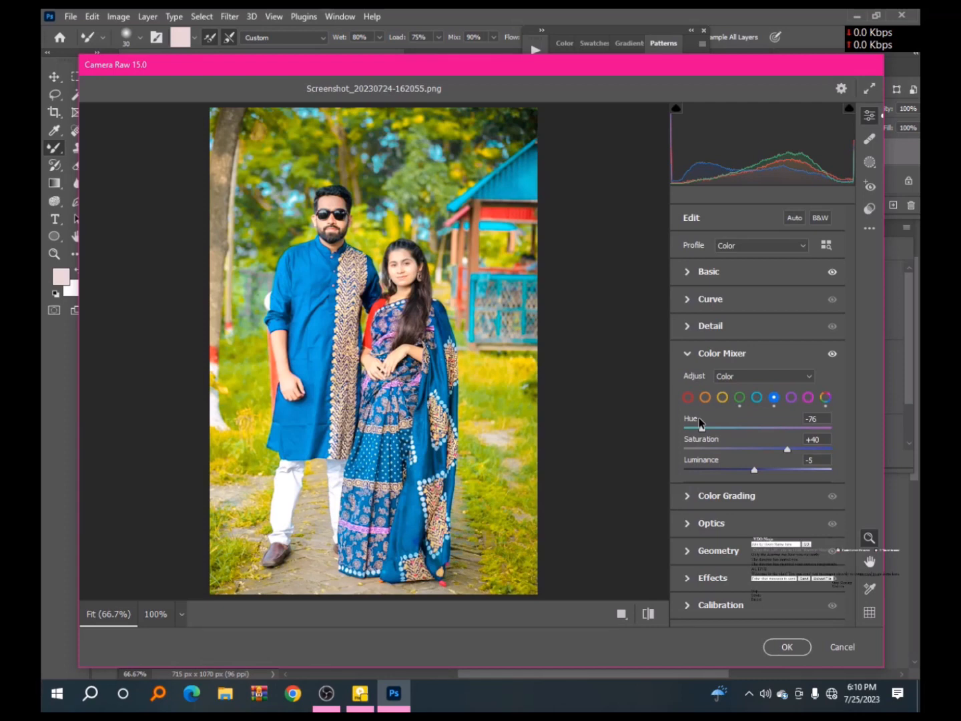
drag(701, 427, 756, 428)
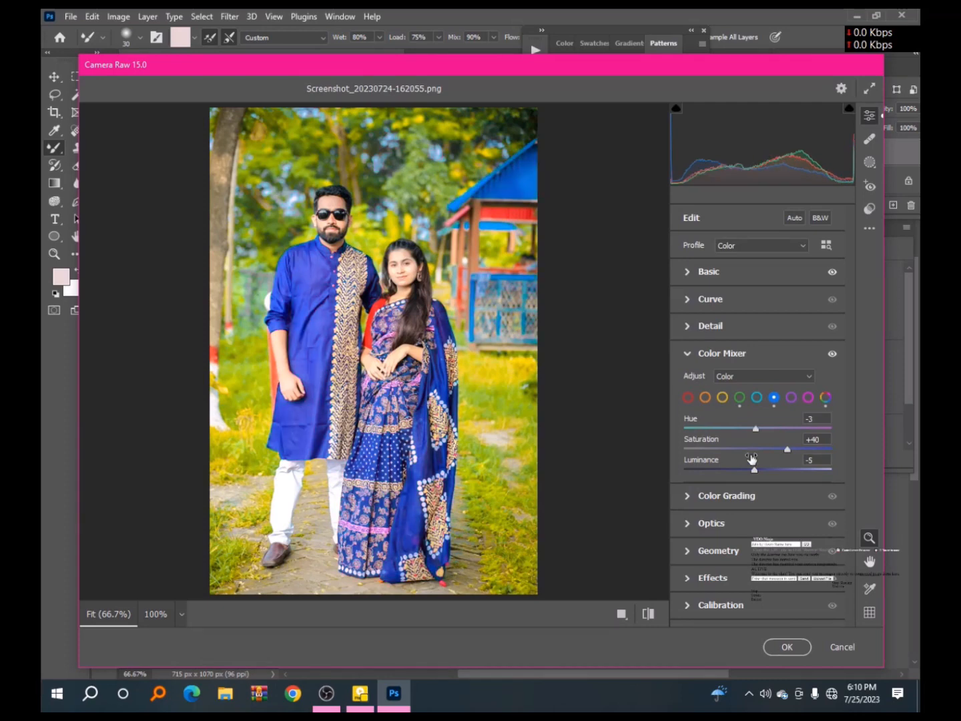
- Add a Vignetting effect of -64 and apply the Camera Raw adjustments to the layer
click(729, 578)
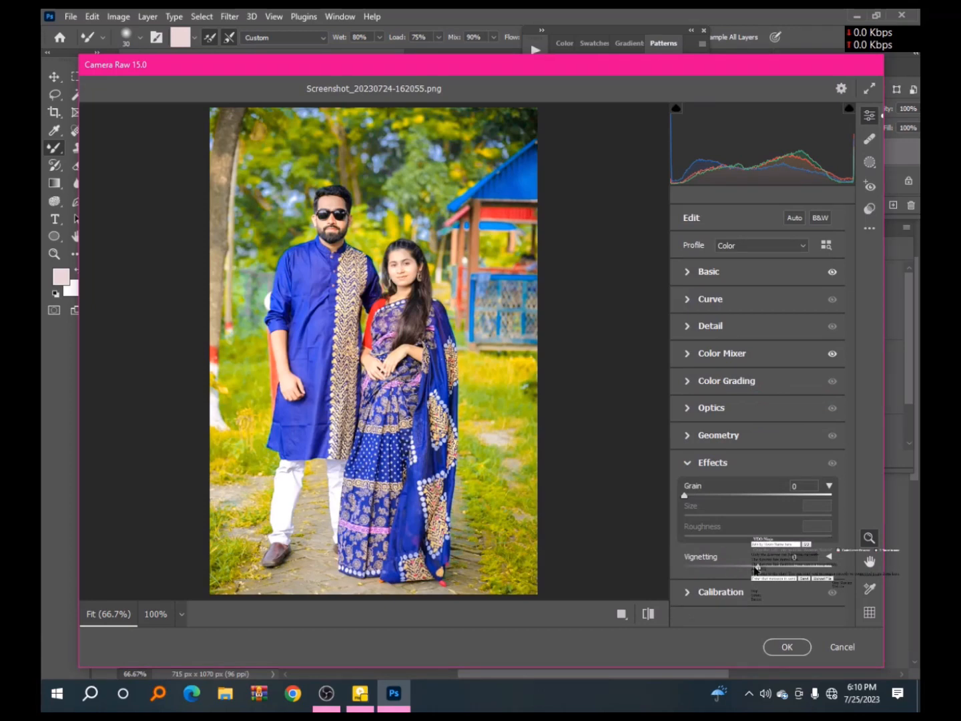
drag(756, 566, 706, 564)
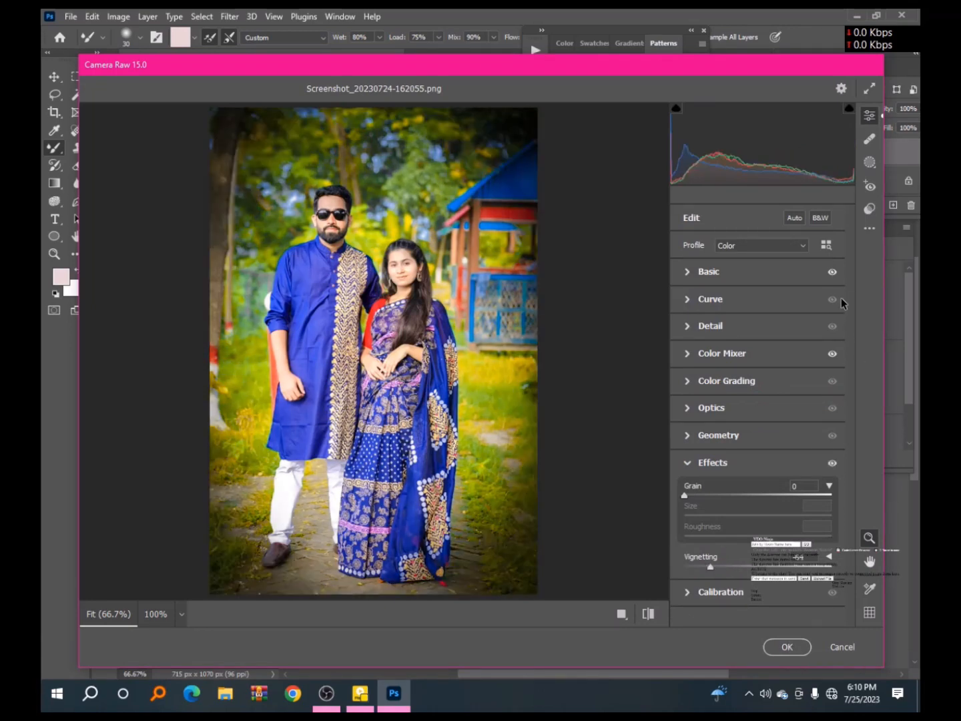
click(787, 646)
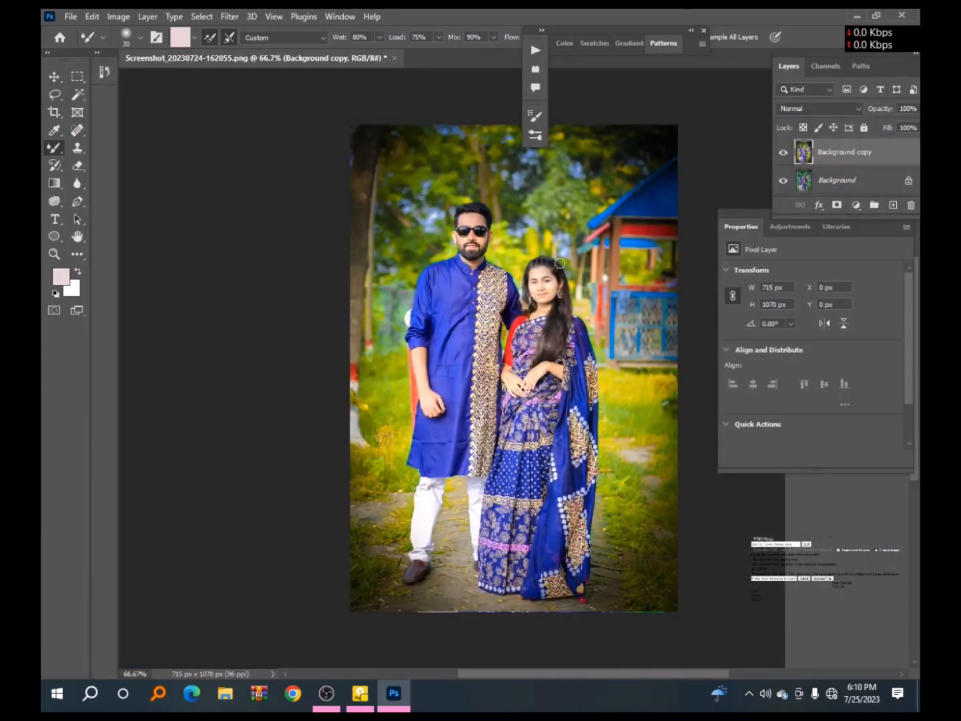
click(137, 674)
key(Return)
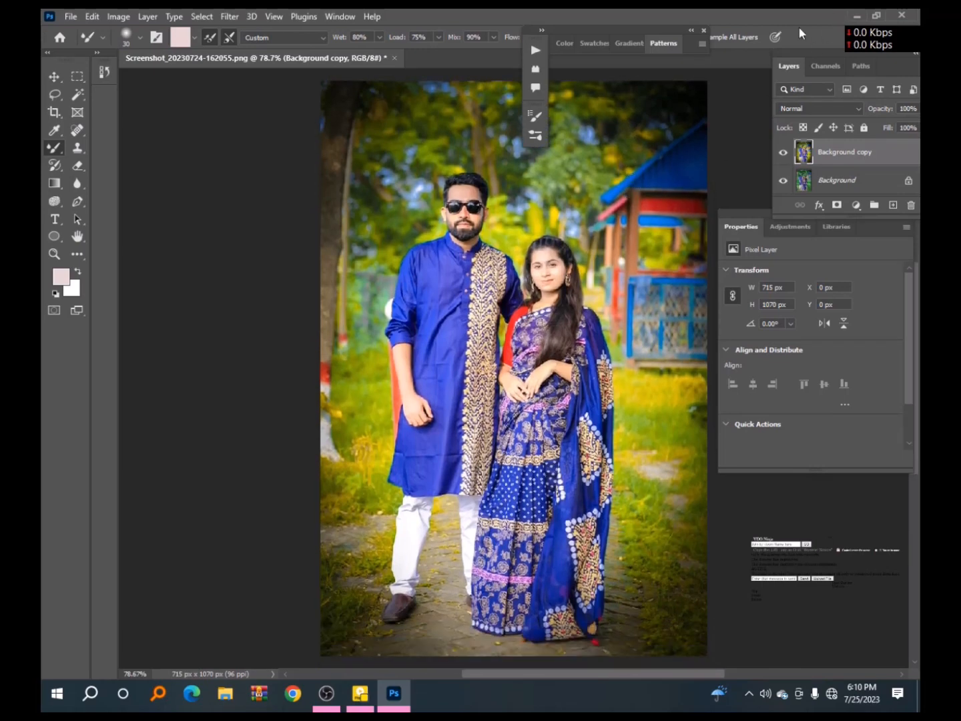
click(72, 17)
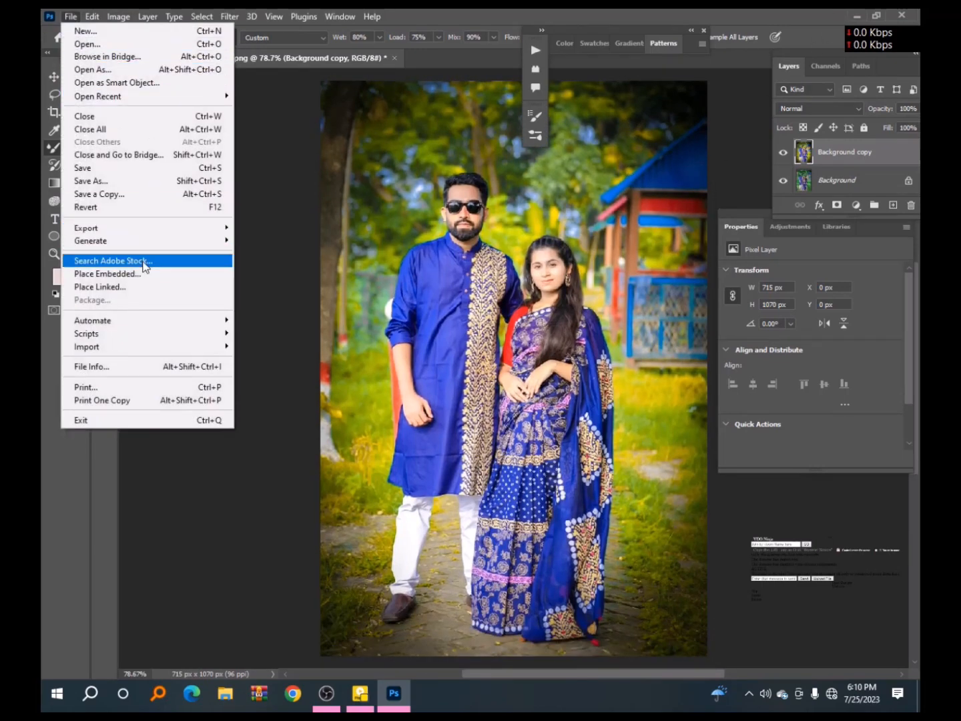
mouse_move(155, 230)
click(289, 225)
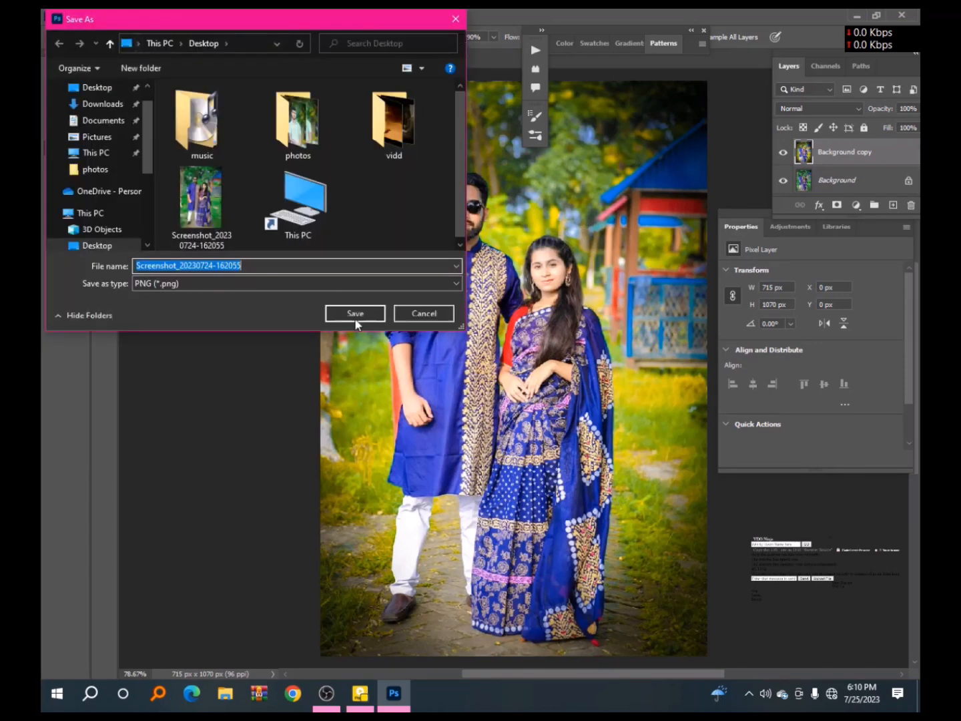
click(356, 321)
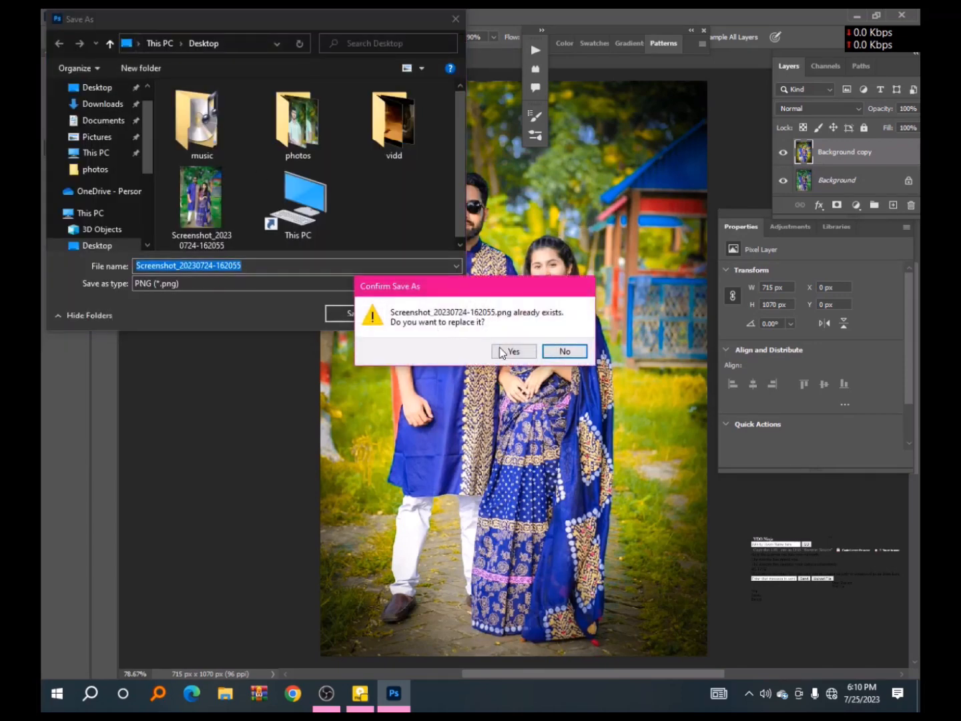
click(564, 352)
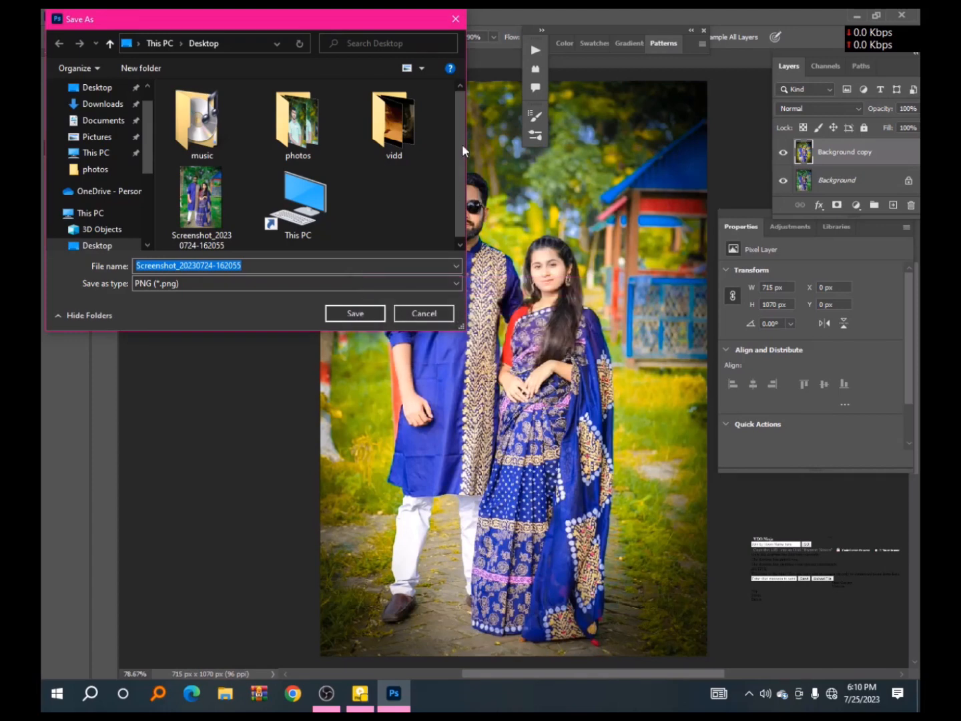
click(458, 20)
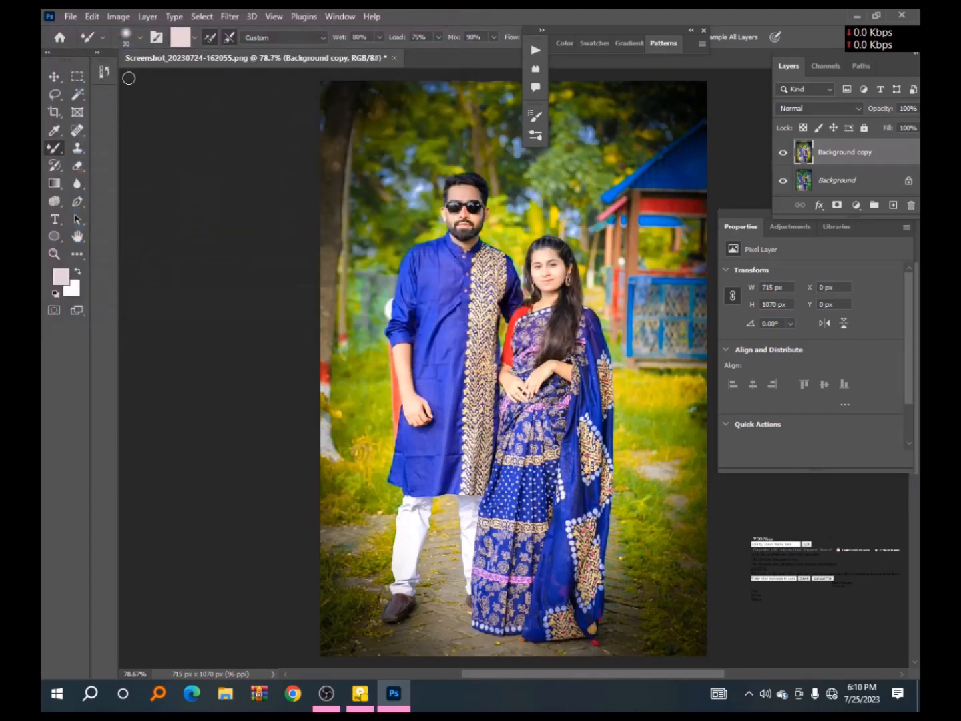
- Set up an Export As of the graded photo in JPG format with Quality 7 and proceed to saving it
click(70, 18)
mouse_move(126, 232)
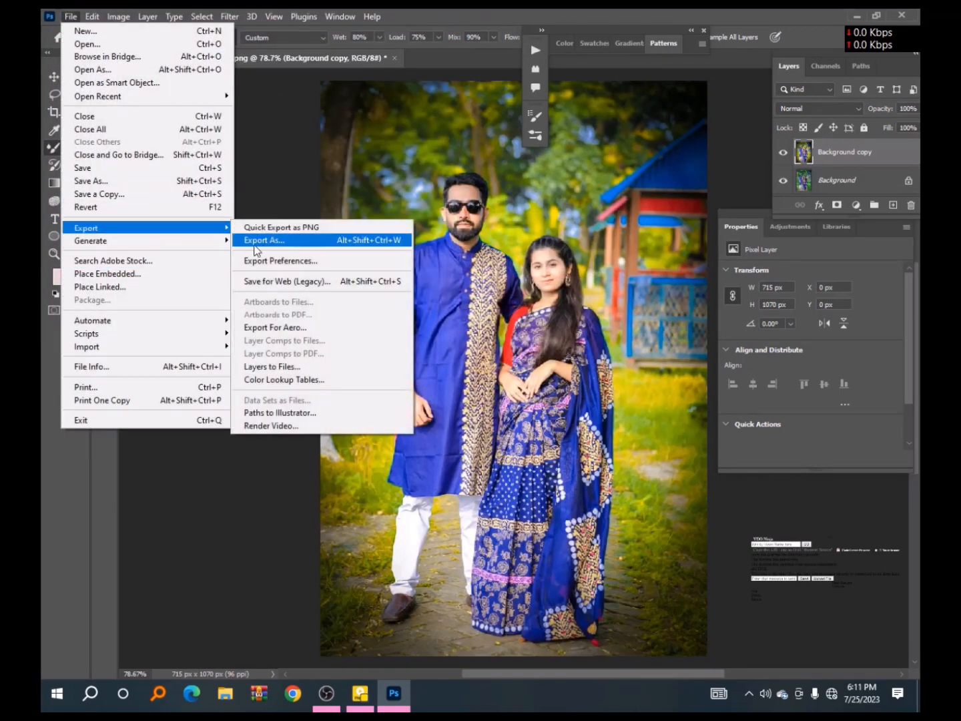
click(264, 242)
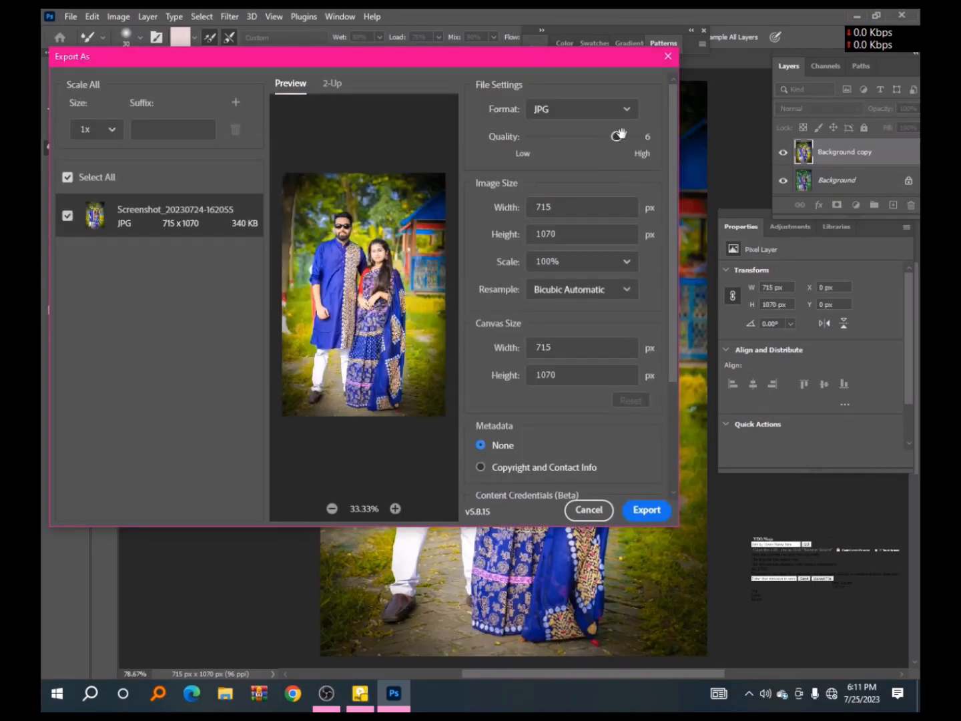
drag(621, 135, 633, 135)
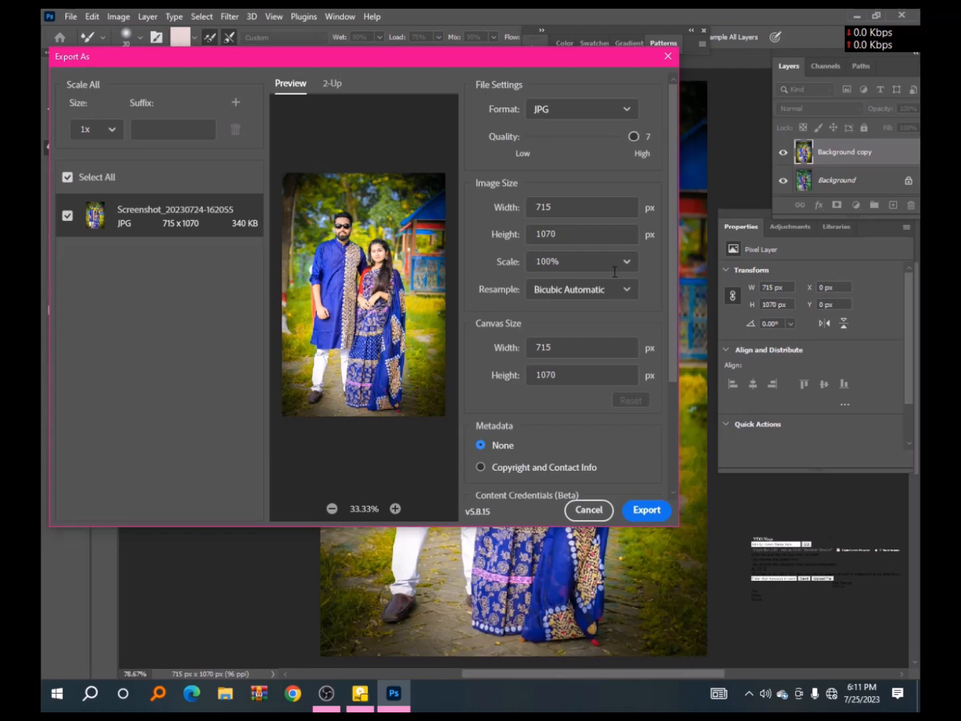
click(642, 510)
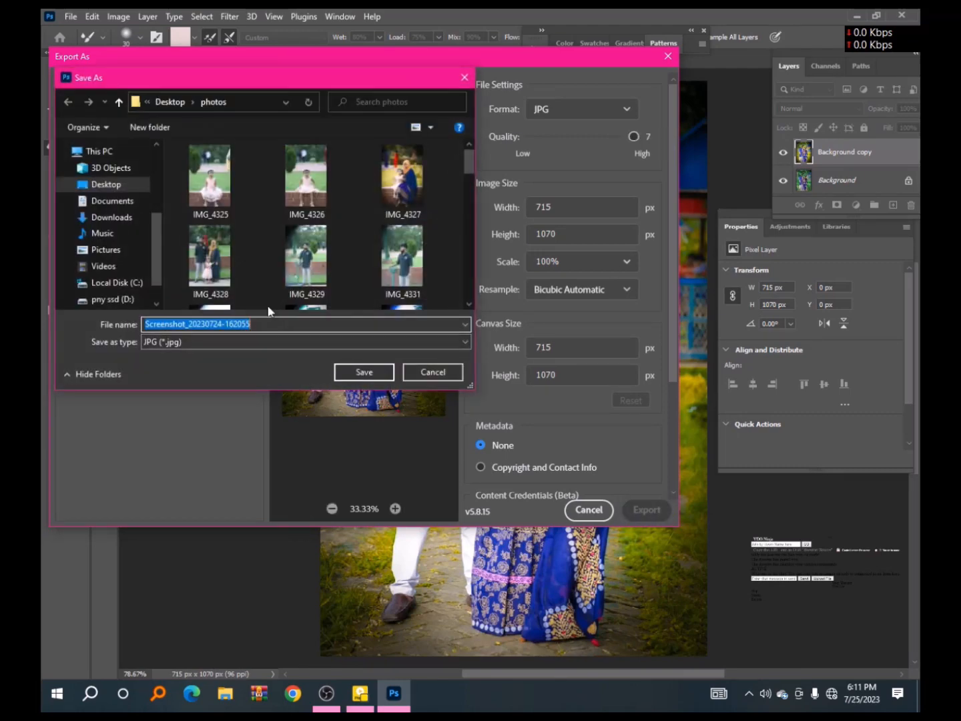
click(256, 326)
text(o)
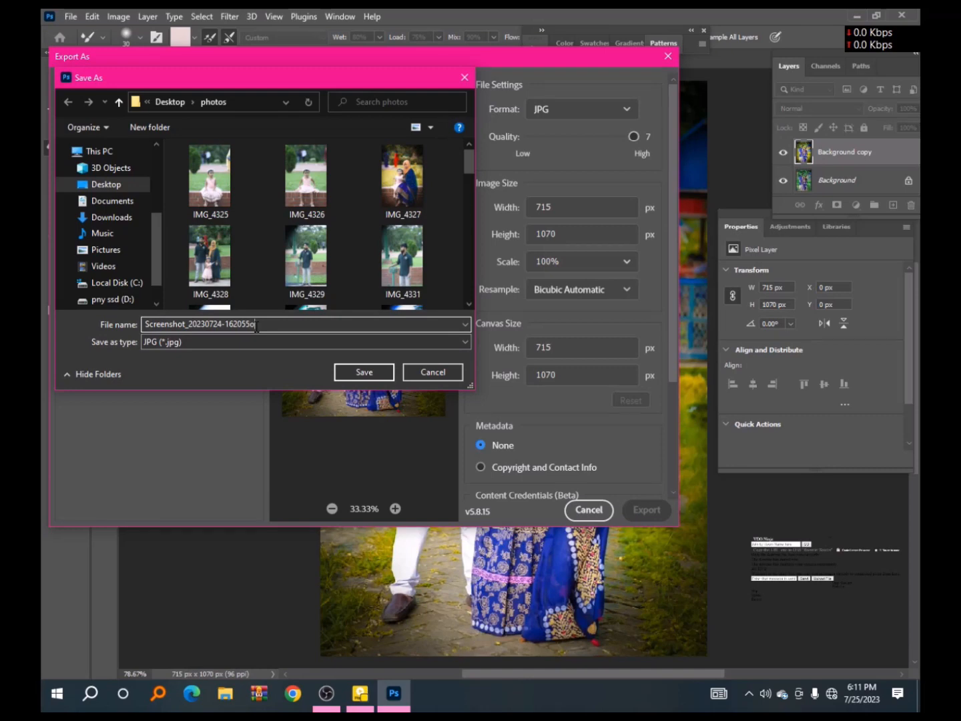
key(Return)
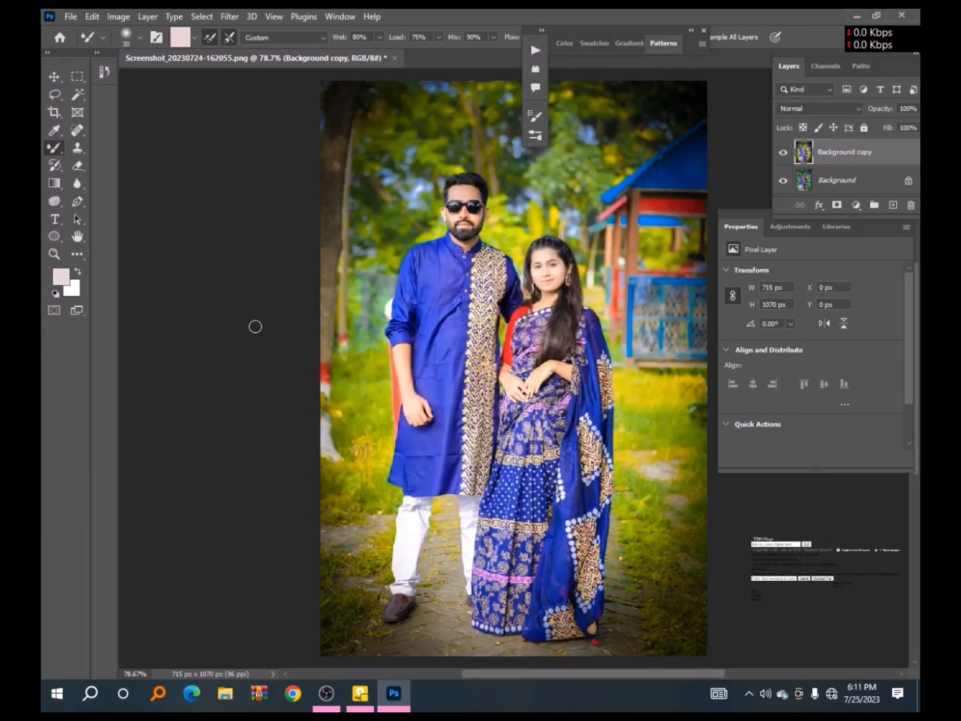
click(908, 16)
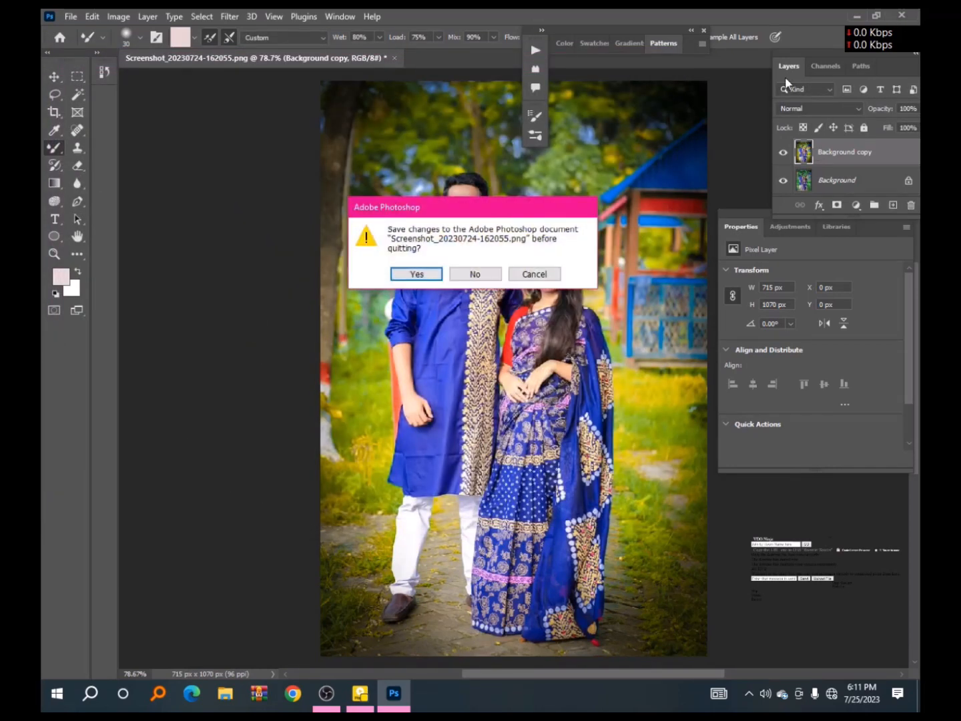
click(484, 278)
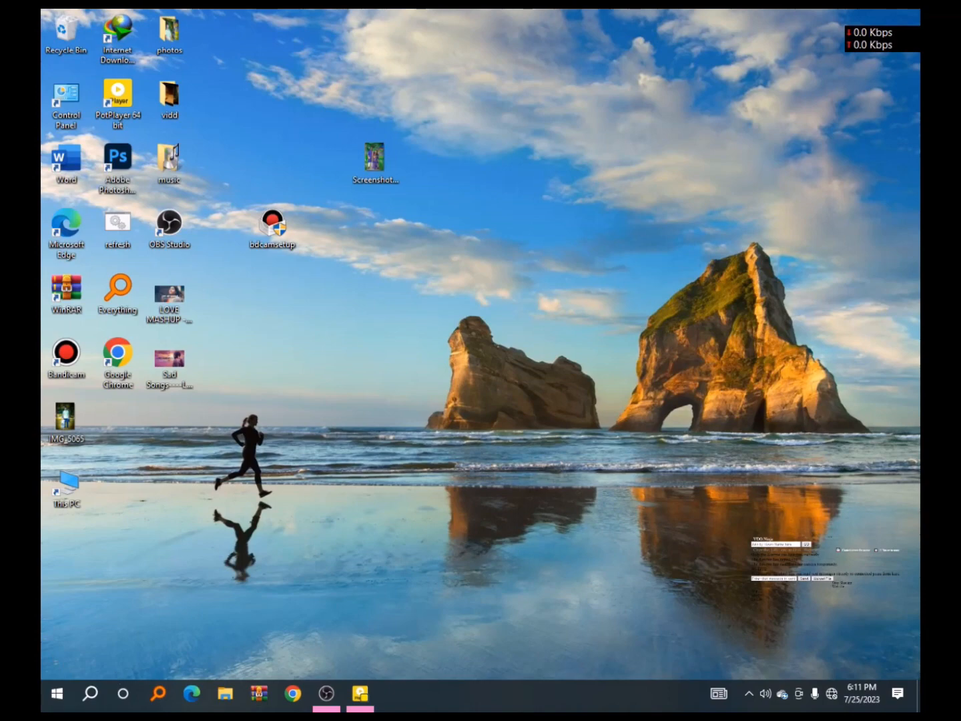
double_click(157, 30)
scroll(591, 243, down, 5)
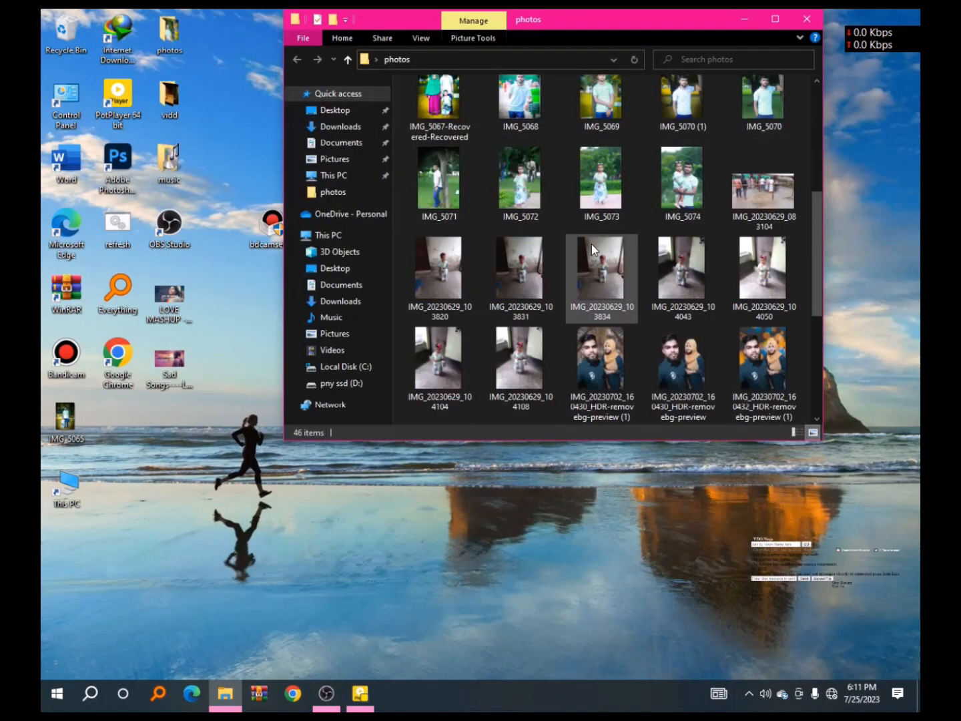
scroll(592, 243, up, 4)
scroll(594, 243, down, 8)
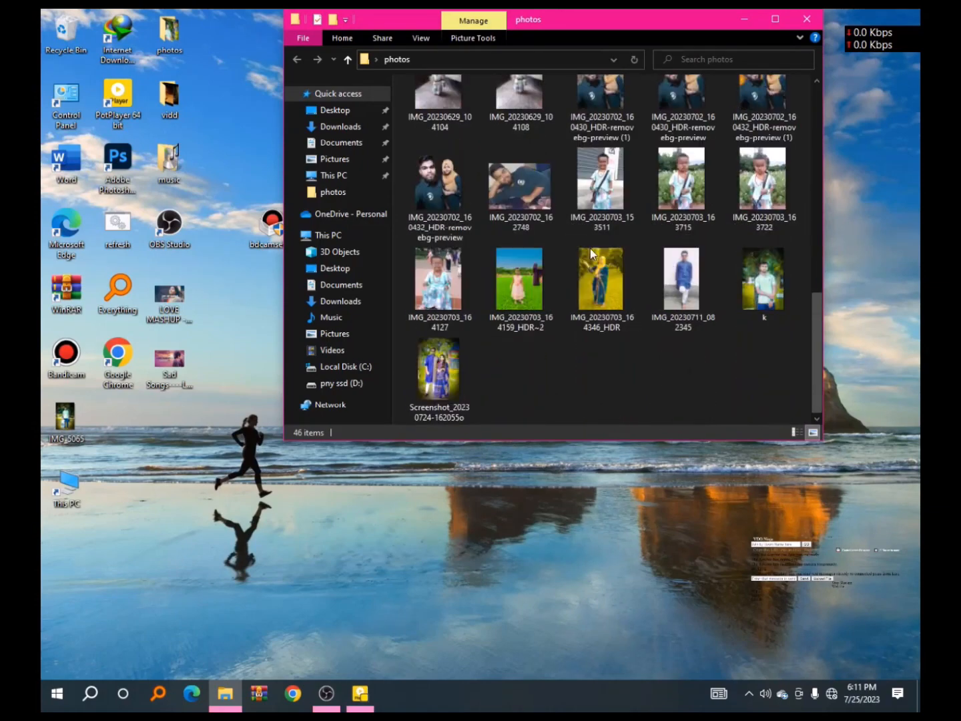
drag(467, 353, 398, 468)
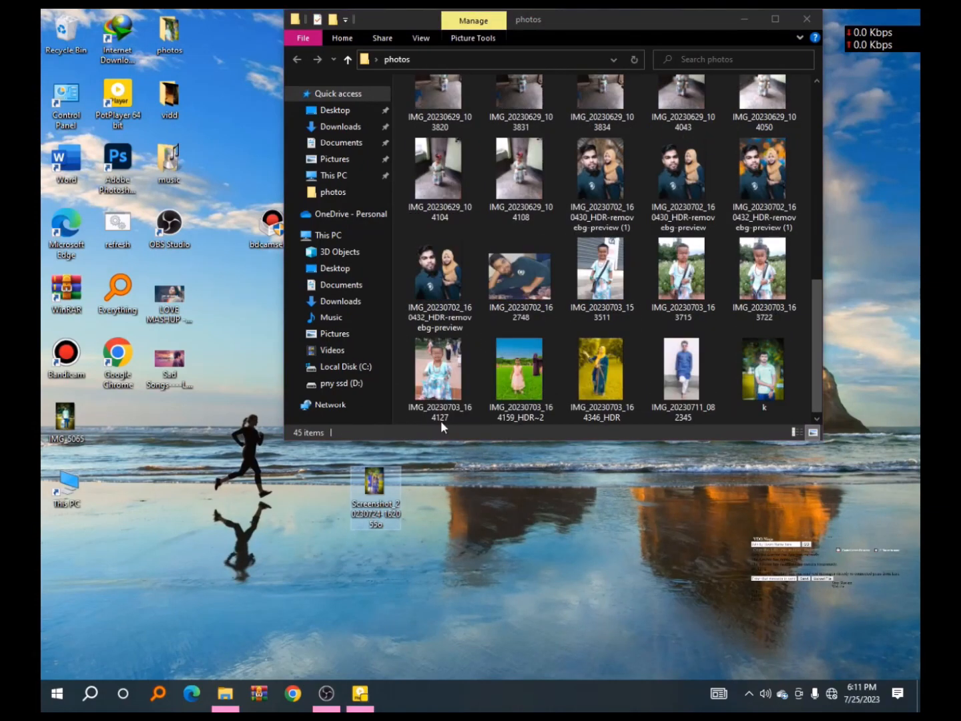
click(818, 20)
click(818, 21)
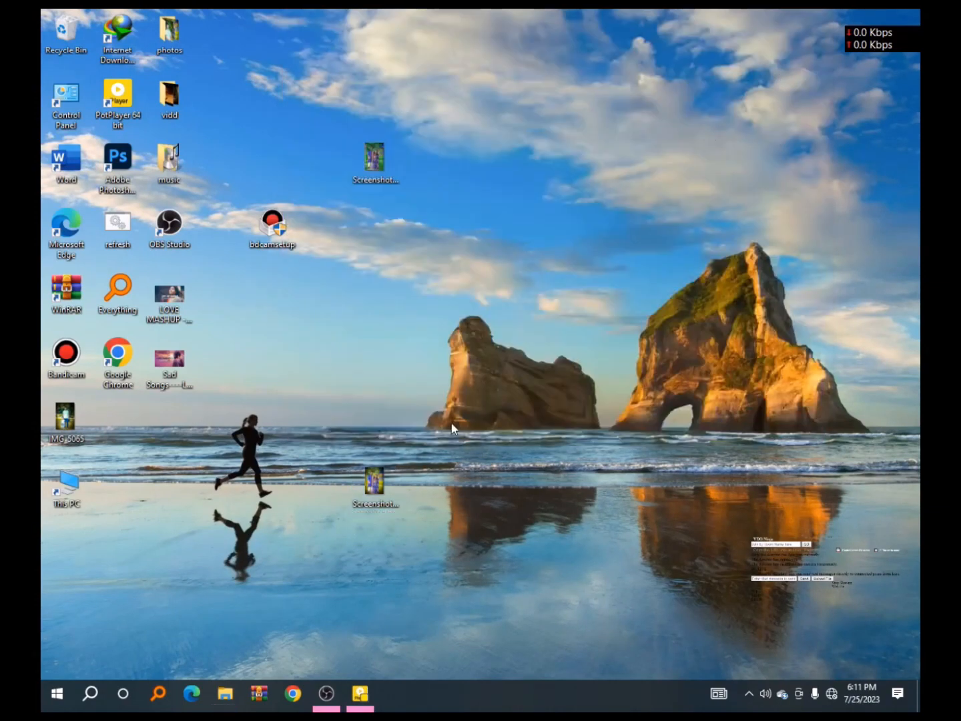
- View the exported JPG from the desktop and compare it with the original Screenshot_20230724-162055.png
double_click(372, 480)
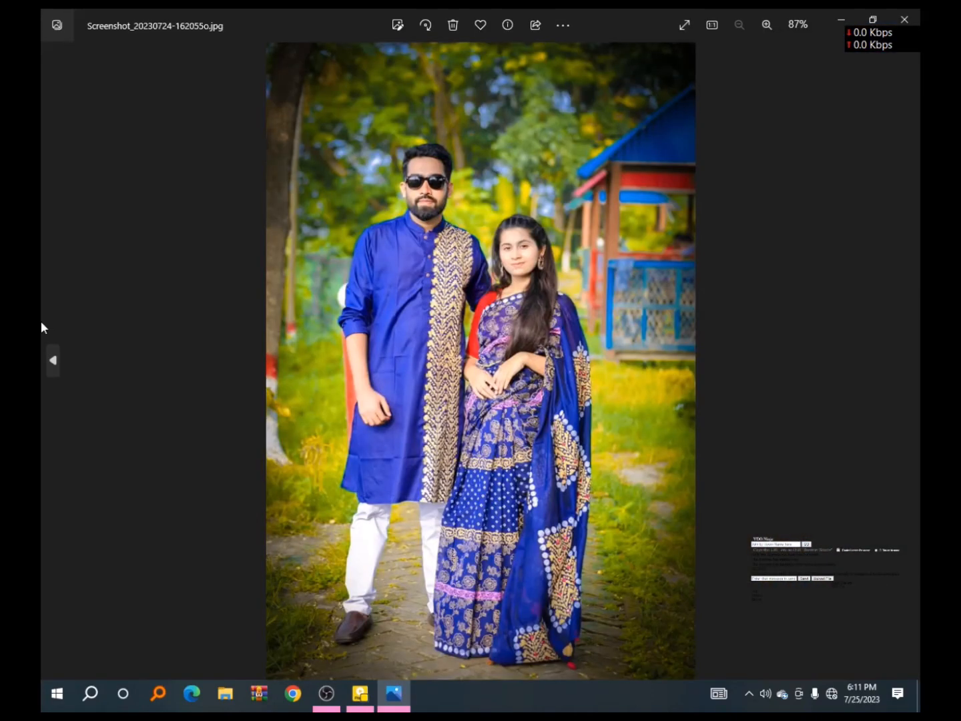
click(53, 364)
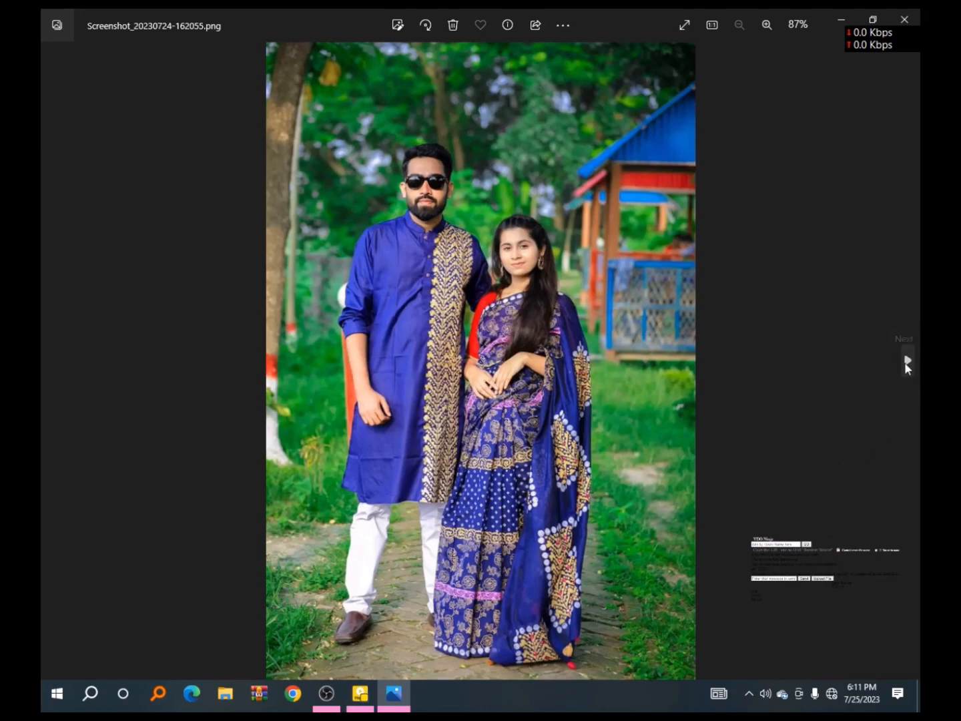
click(906, 362)
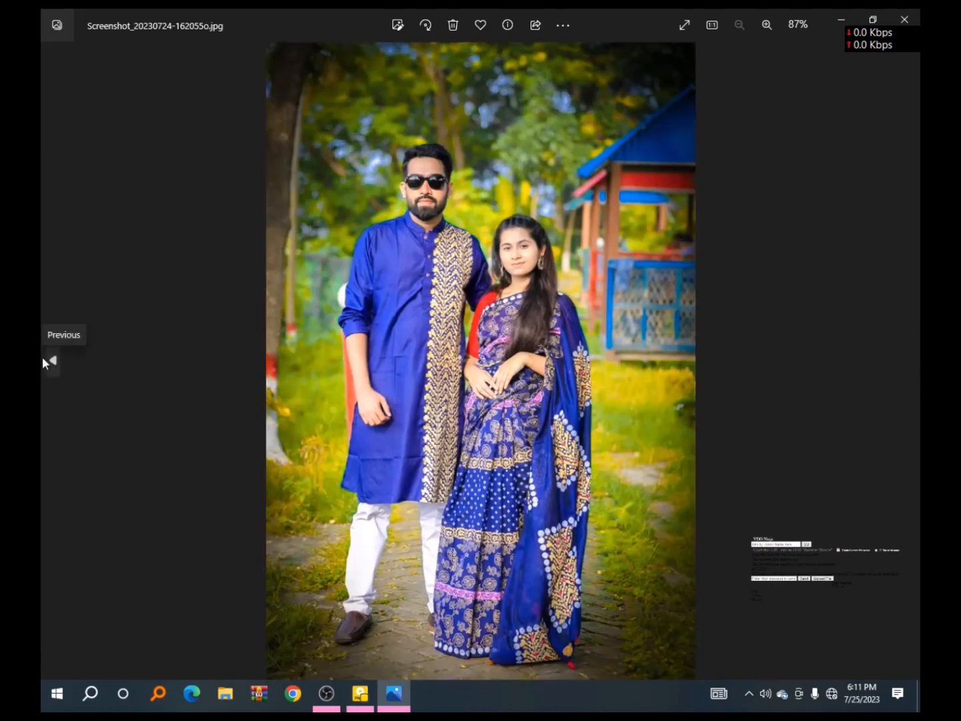